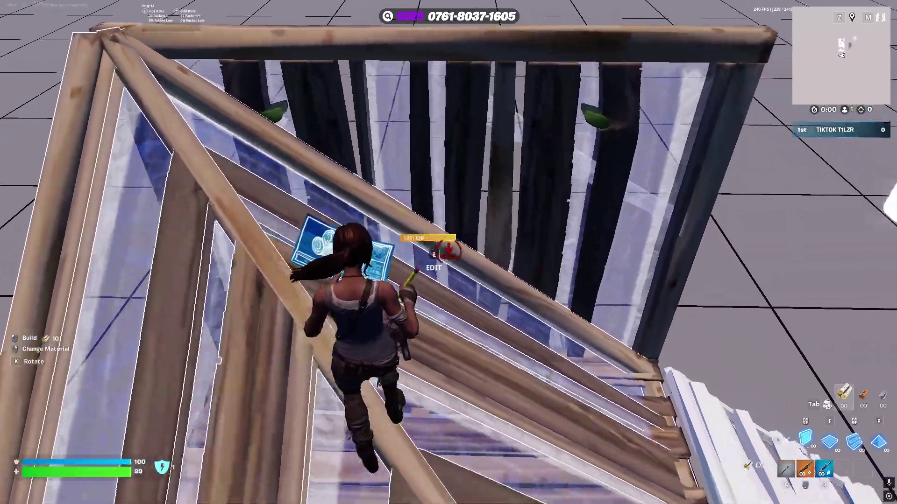
Switch to the pickaxe, run and jump around the RESET practice grid, then Alt+Tab to Discord.
{"action": "key", "text": "q"}
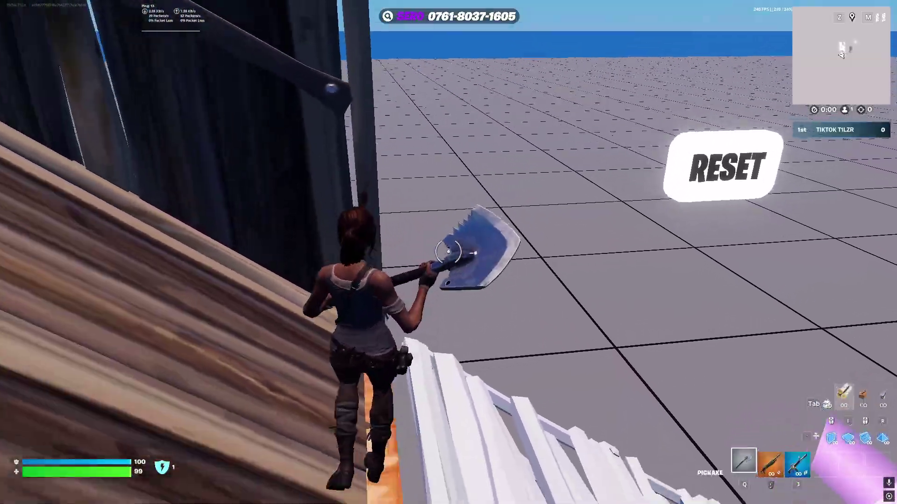
{"action": "key", "text": "w"}
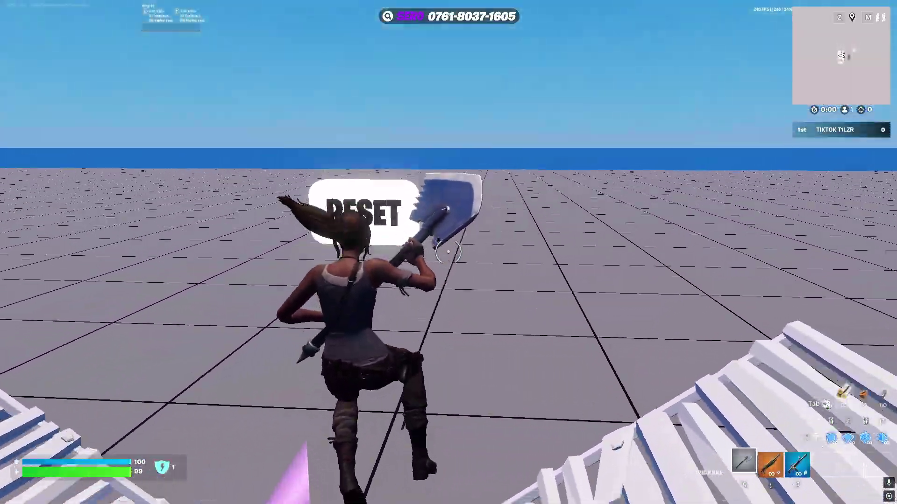
{"action": "key", "text": "w"}
{"action": "key", "text": "space"}
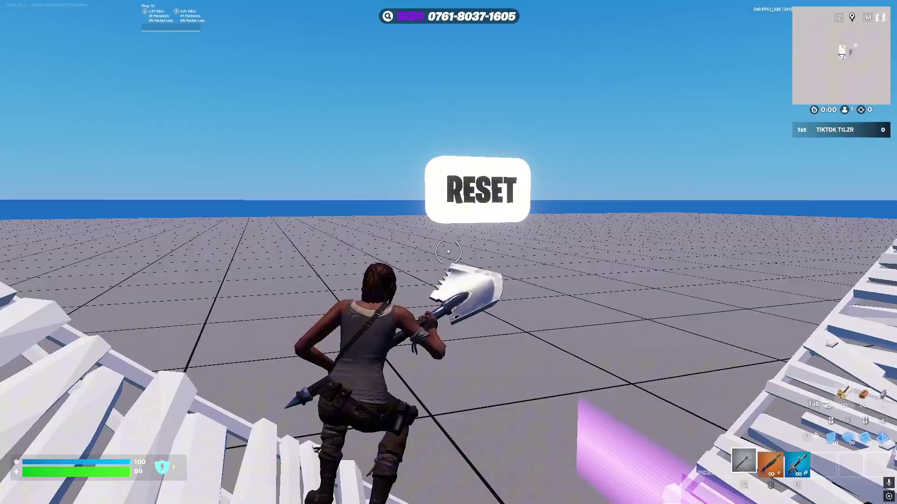
{"action": "key", "text": "space"}
{"action": "key", "text": "w"}
{"action": "key", "text": "space"}
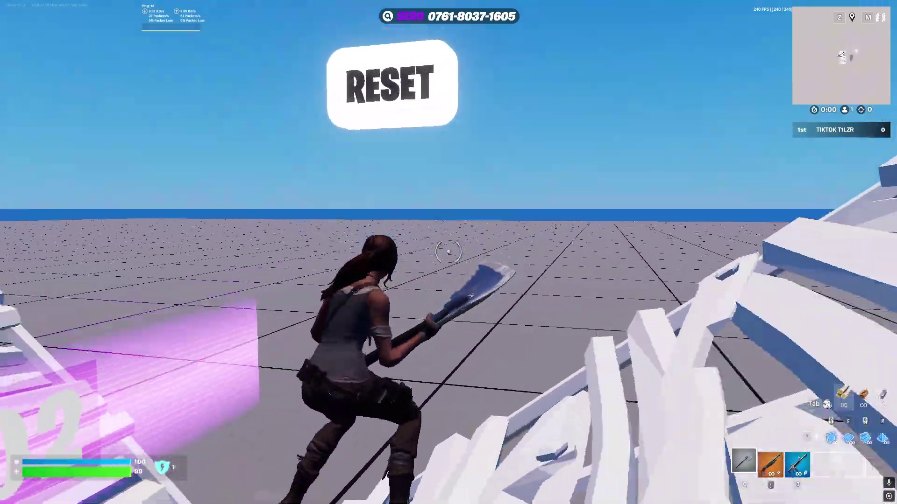
{"action": "key", "text": "w"}
{"action": "key", "text": "space"}
{"action": "key", "text": "space"}
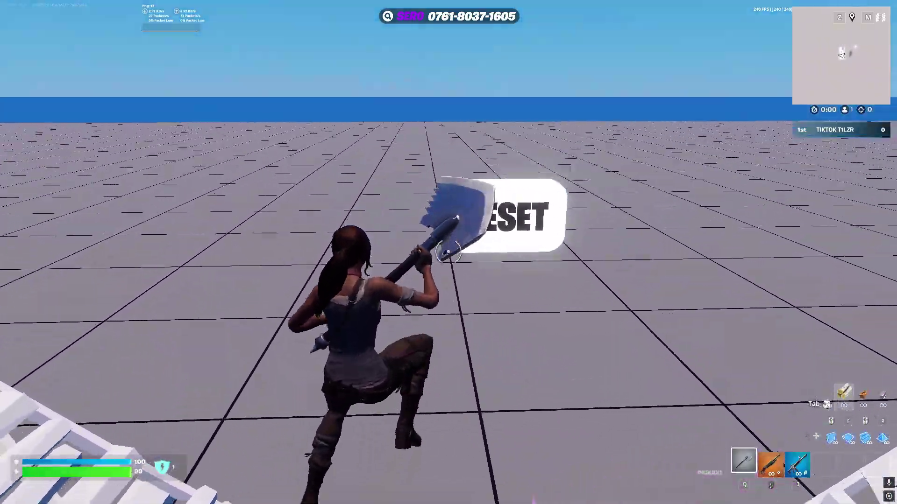
{"action": "key", "text": "d"}
{"action": "key", "text": "space"}
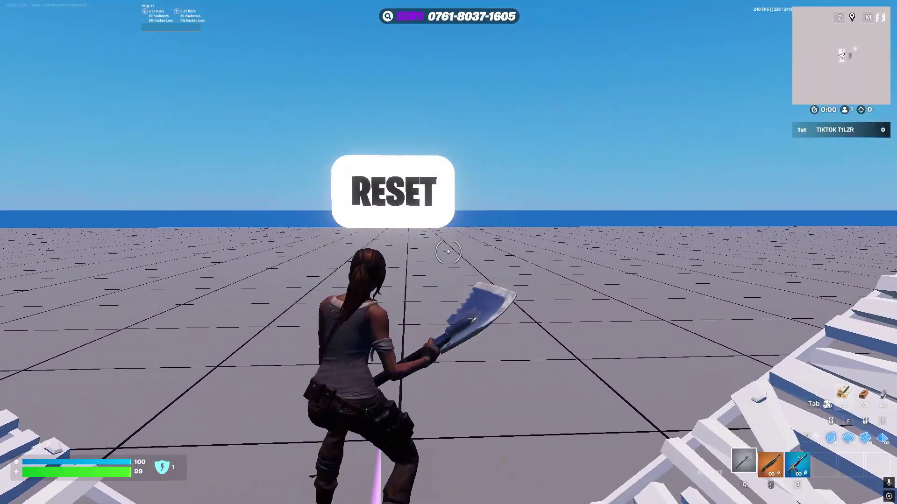
{"action": "key", "text": "alt+Tab"}
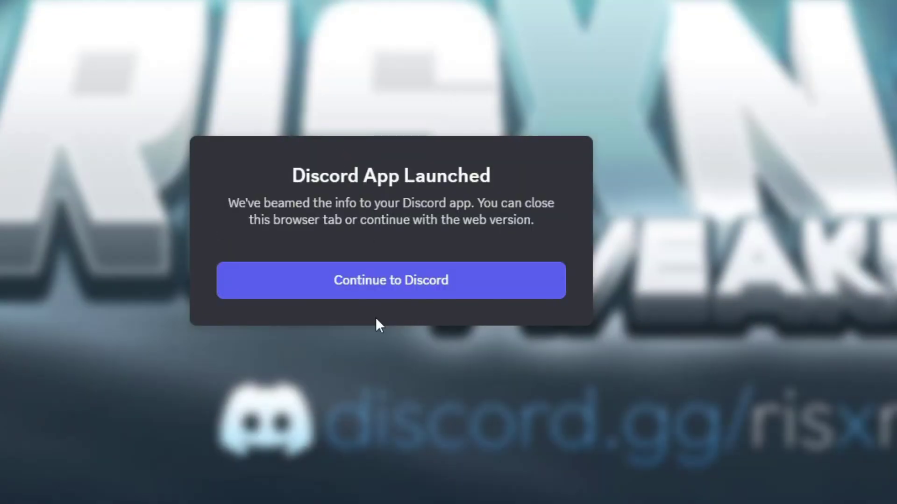
Open the invite in the Discord app, go to #network-panel and download Risxn Network Panel V2.bat.
{"action": "left_click", "coordinate": [381, 277]}
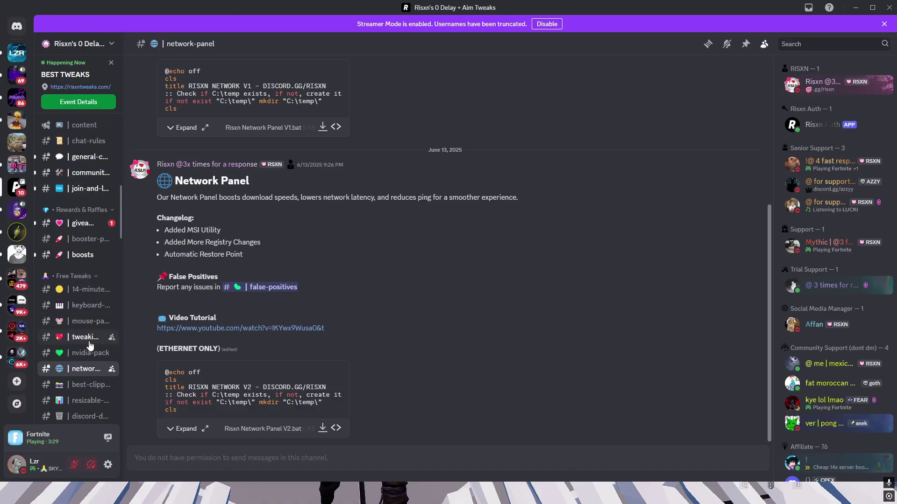
{"action": "scroll", "coordinate": [98, 295], "scroll_direction": "down", "scroll_amount": 2}
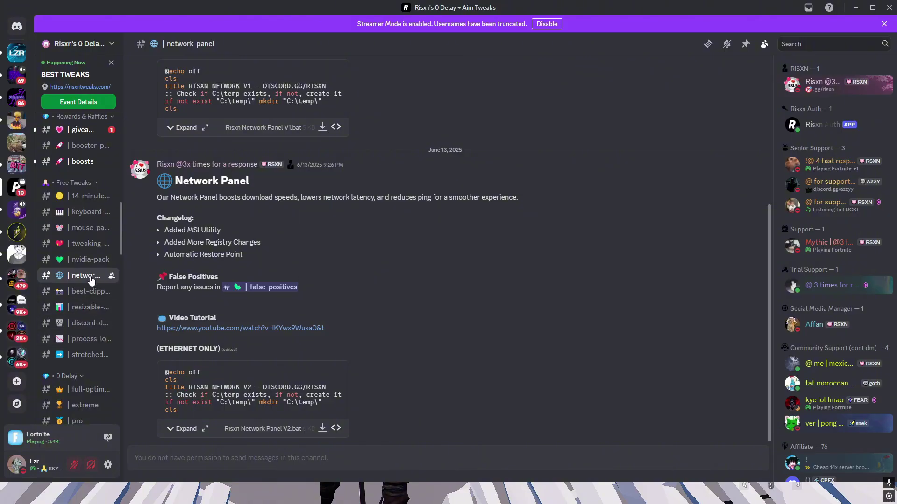
{"action": "left_click_drag", "start_coordinate": [87, 279], "coordinate": [80, 278]}
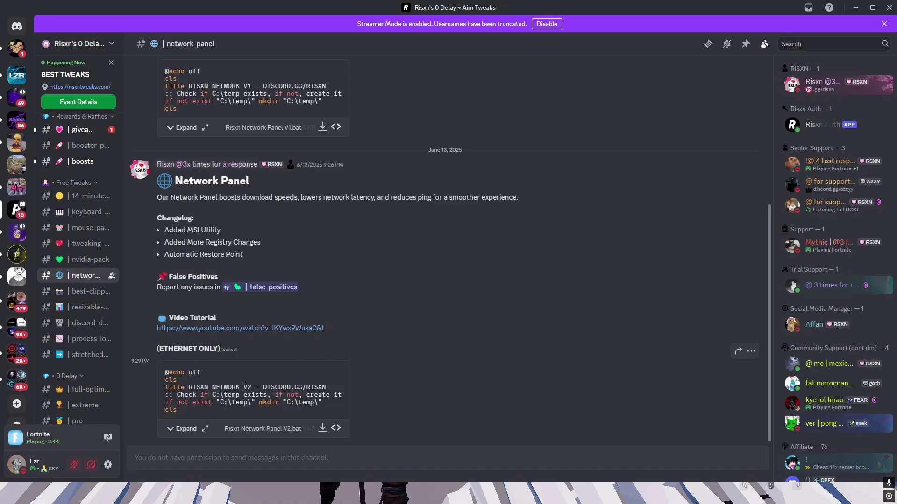
{"action": "left_click", "coordinate": [320, 432]}
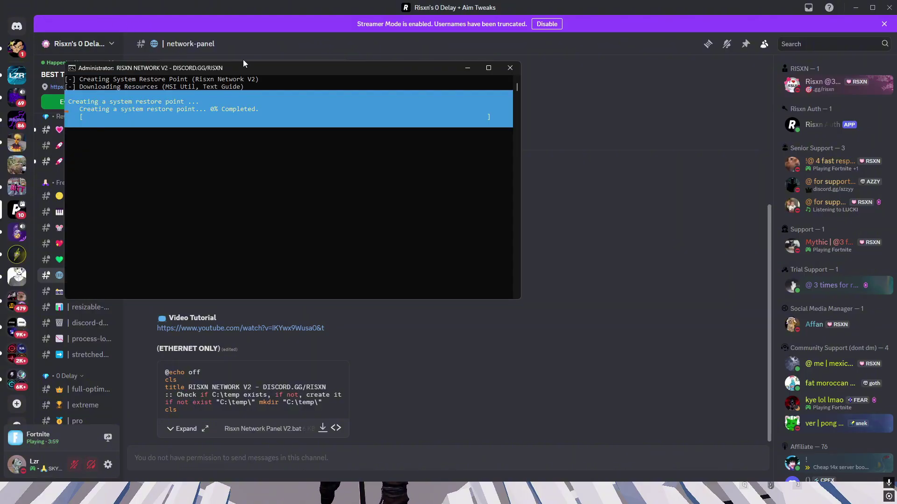
Close the restore-point console and run Risxn Network Panel V2 from Downloads as administrator.
{"action": "left_click", "coordinate": [510, 68]}
{"action": "key", "text": "super"}
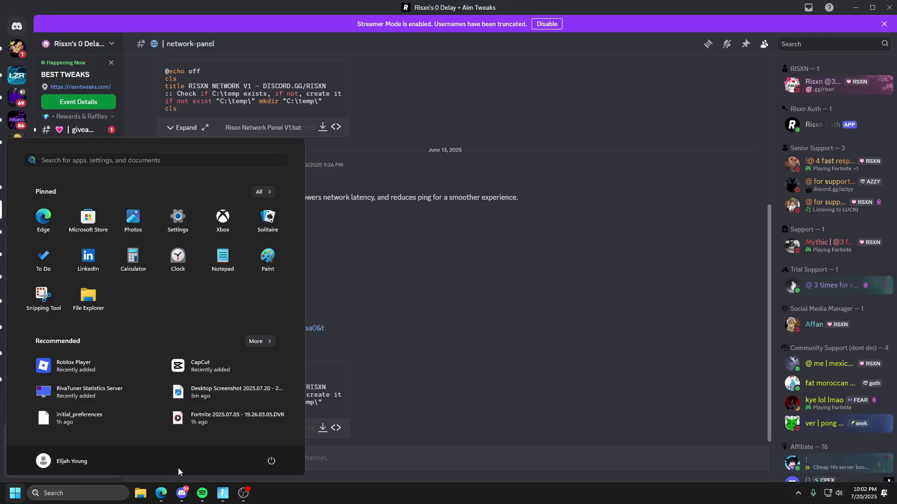
{"action": "left_click", "coordinate": [140, 493]}
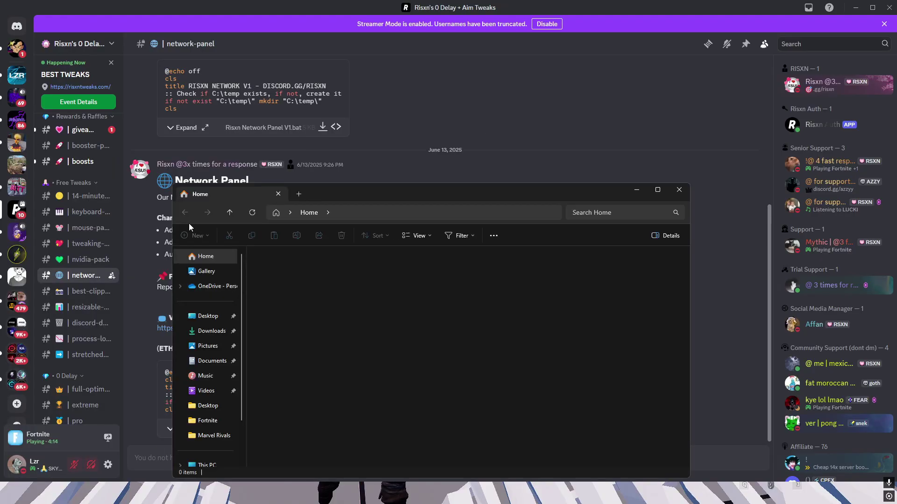
{"action": "left_click", "coordinate": [212, 331]}
{"action": "right_click", "coordinate": [301, 280]}
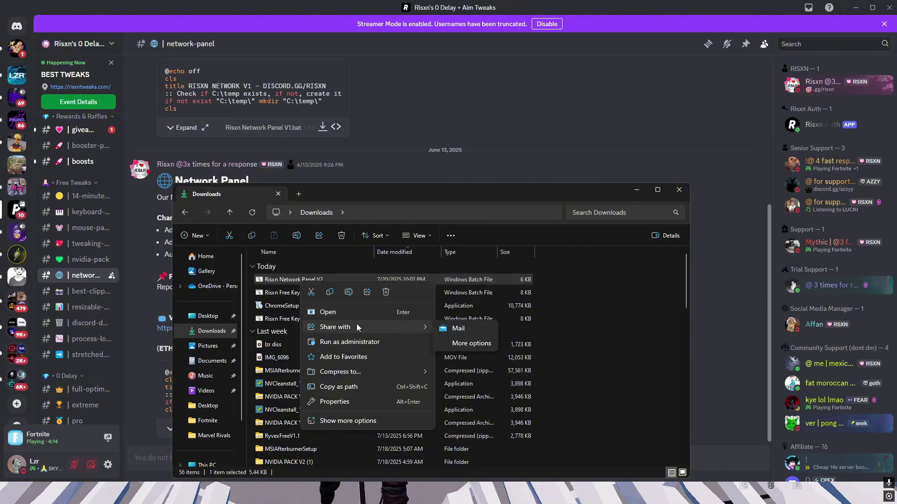
{"action": "left_click", "coordinate": [332, 343]}
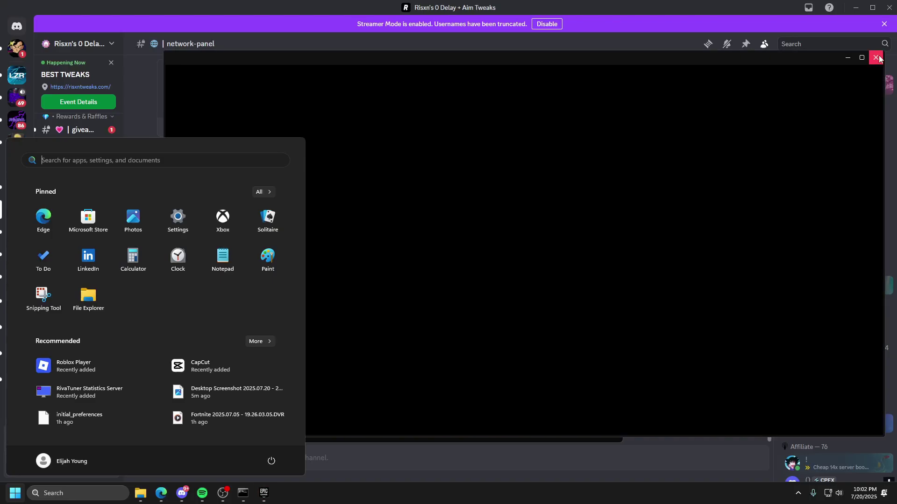
Close the Epic Games launcher, choose option 1 (MSI Utility) and dismiss its instructions message.
{"action": "left_click", "coordinate": [876, 57]}
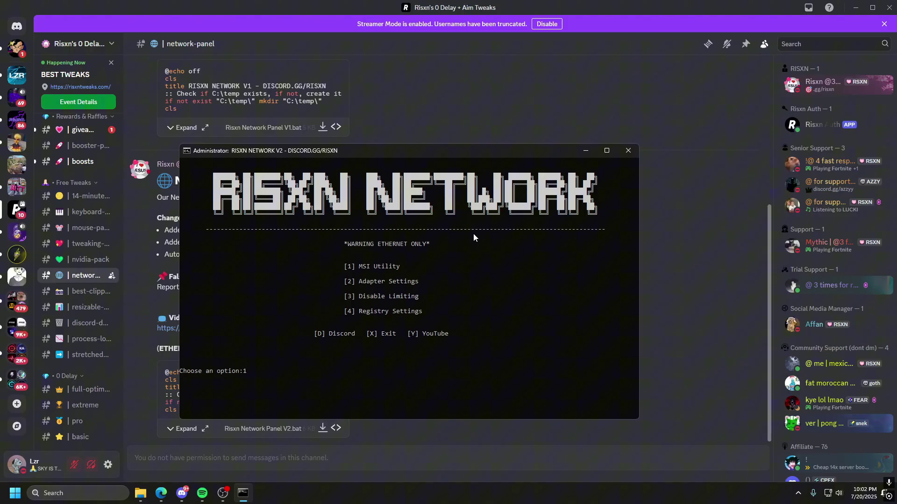
{"action": "key", "text": "Return"}
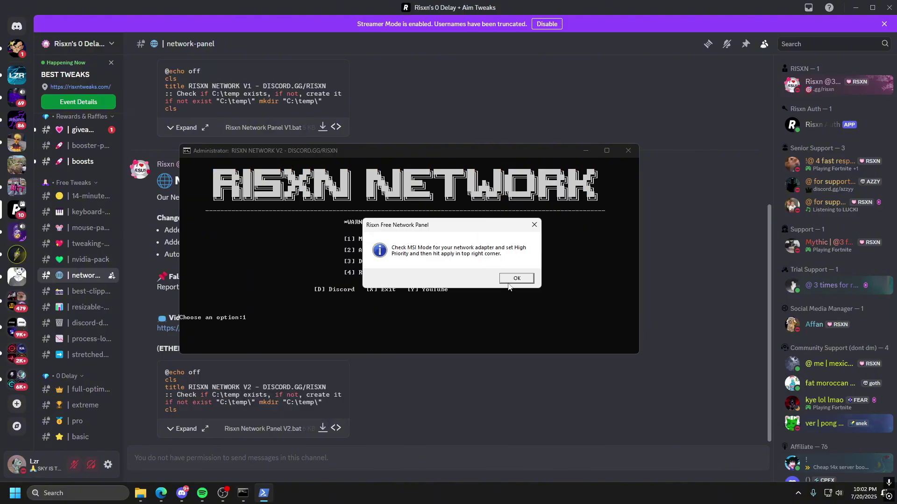
{"action": "left_click", "coordinate": [515, 279]}
{"action": "left_click_drag", "start_coordinate": [354, 93], "coordinate": [468, 82]}
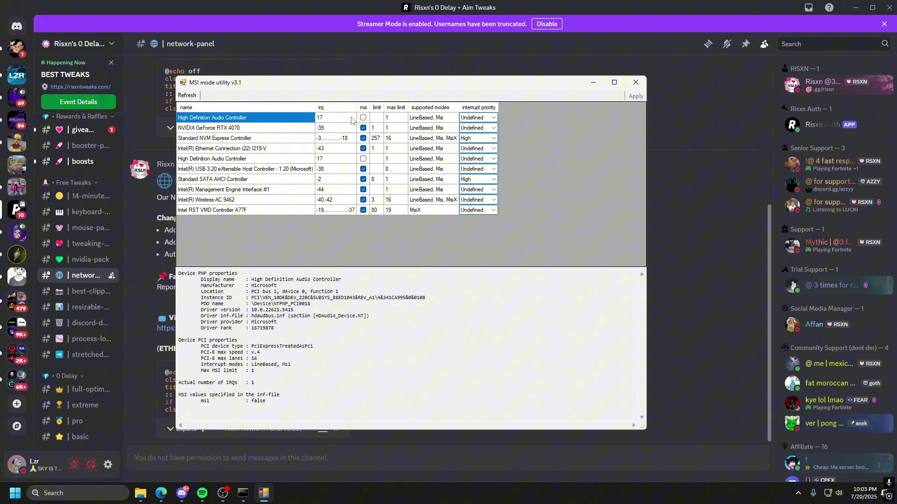
{"action": "key", "text": "alt+Tab"}
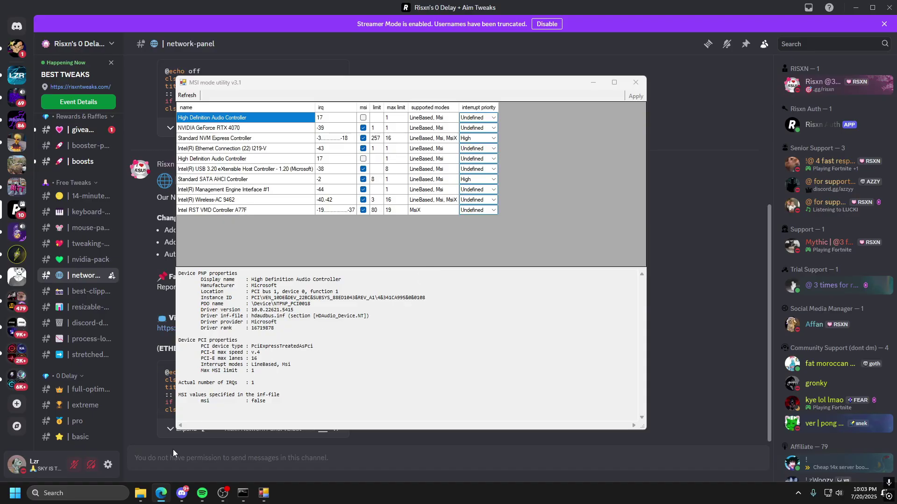
Open Network Connections with ncpa.cpl from Run and select the Intel I219-V Ethernet adapter.
{"action": "left_click", "coordinate": [102, 494]}
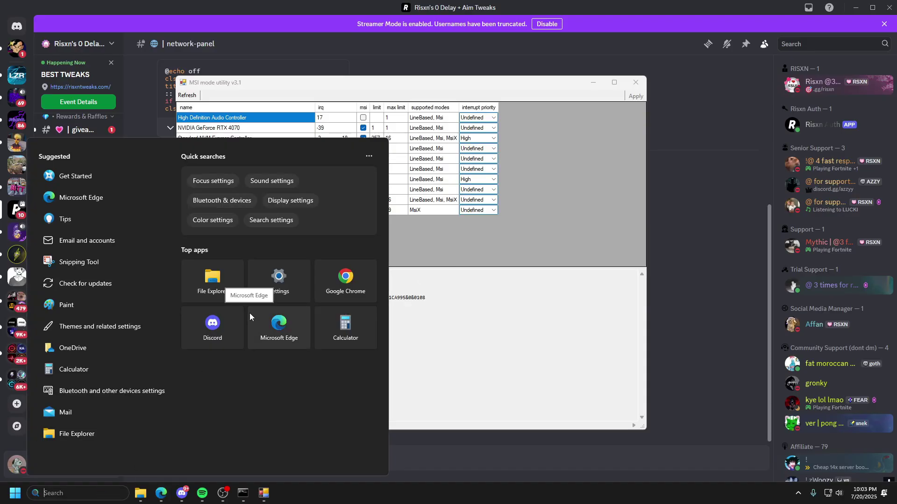
{"action": "type", "text": "run"}
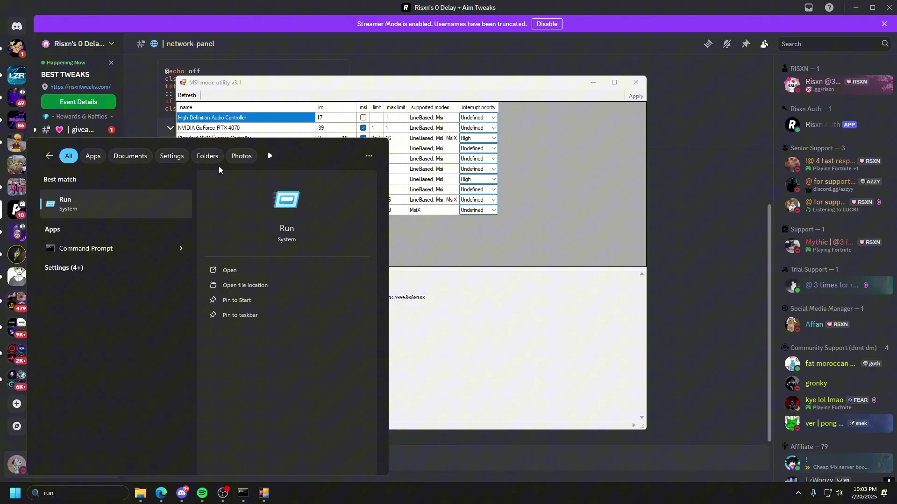
{"action": "left_click", "coordinate": [137, 203]}
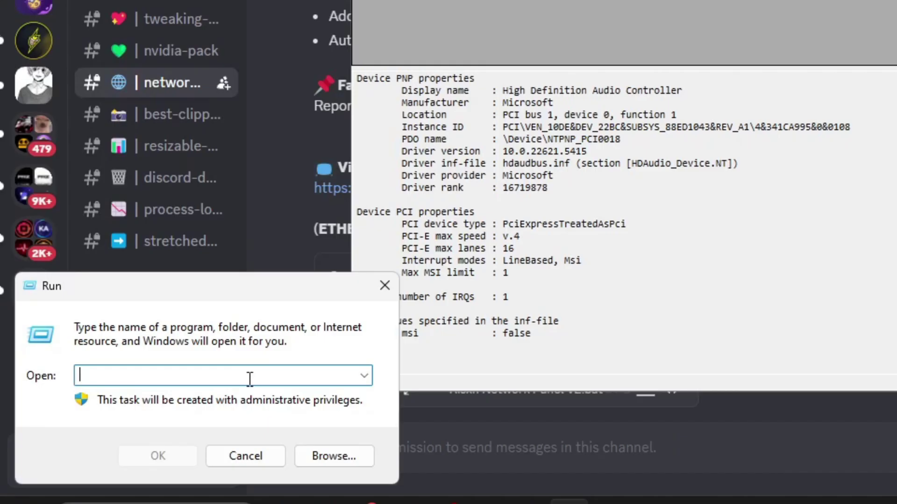
{"action": "type", "text": "ncpa"}
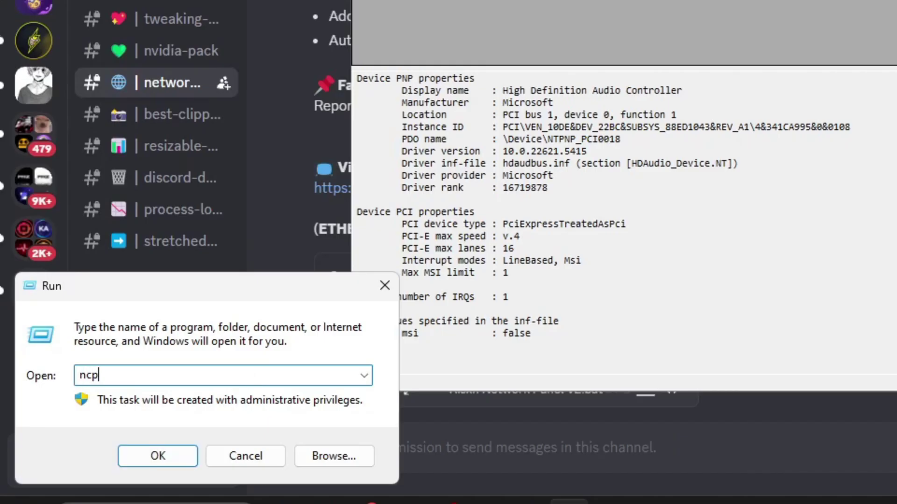
{"action": "type", "text": ".cpl"}
{"action": "key", "text": "Return"}
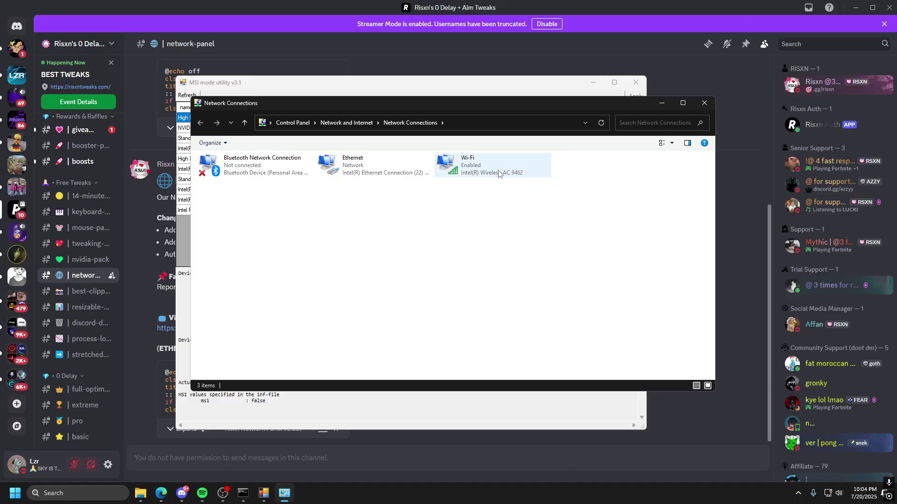
{"action": "left_click", "coordinate": [353, 174]}
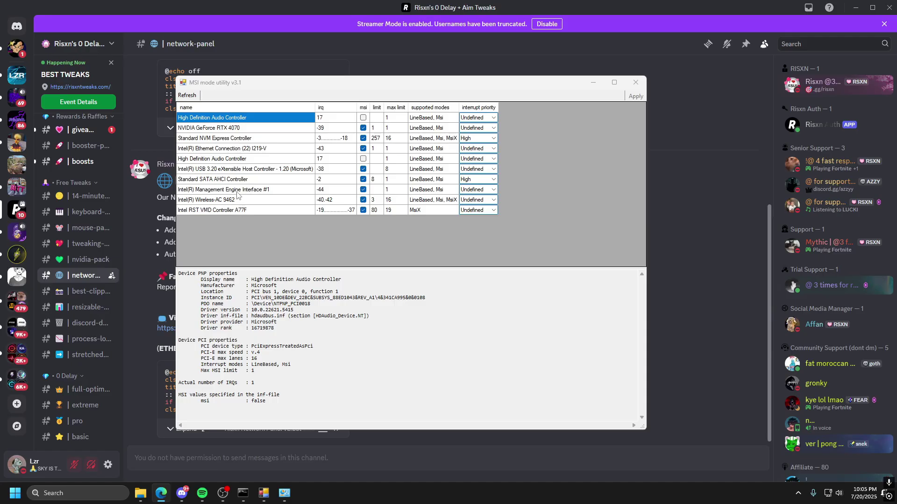
Give the Intel(R) Ethernet Connection (22) I219-V High interrupt priority, apply, and close the utility.
{"action": "left_click", "coordinate": [264, 150]}
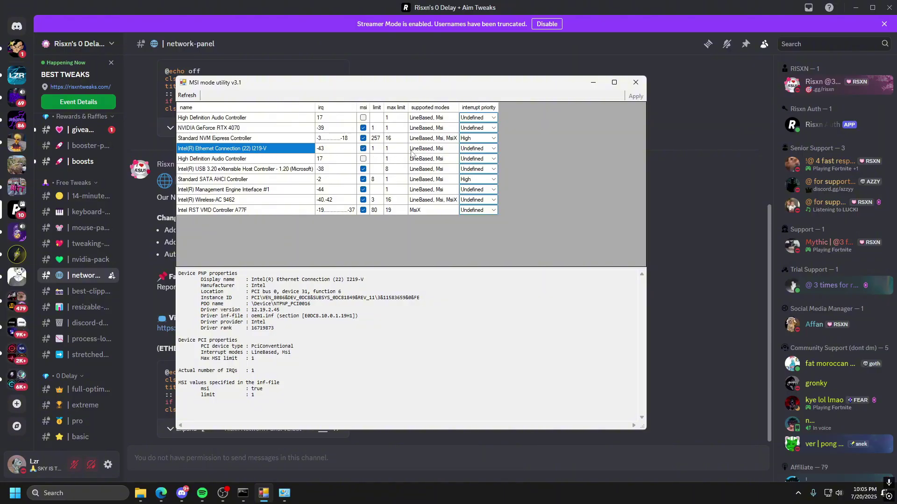
{"action": "left_click", "coordinate": [492, 149]}
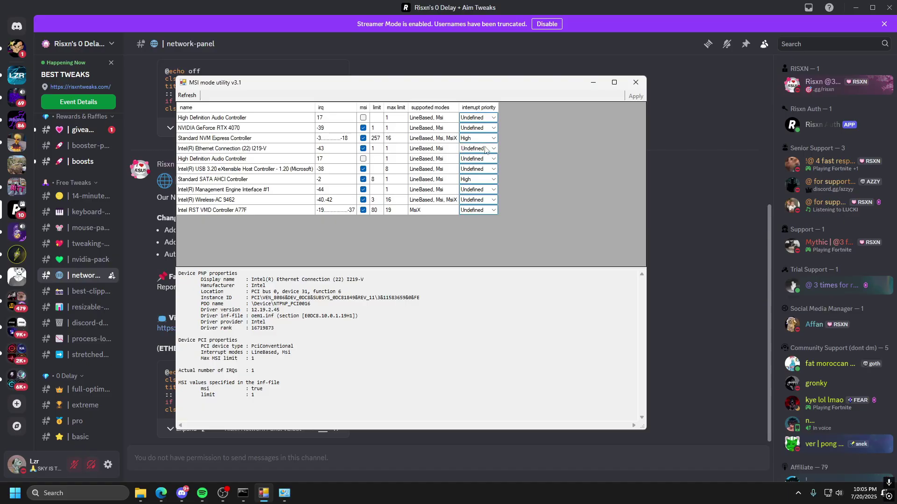
{"action": "left_click", "coordinate": [493, 149]}
{"action": "left_click", "coordinate": [472, 178]}
{"action": "left_click", "coordinate": [635, 98]}
{"action": "left_click", "coordinate": [635, 82]}
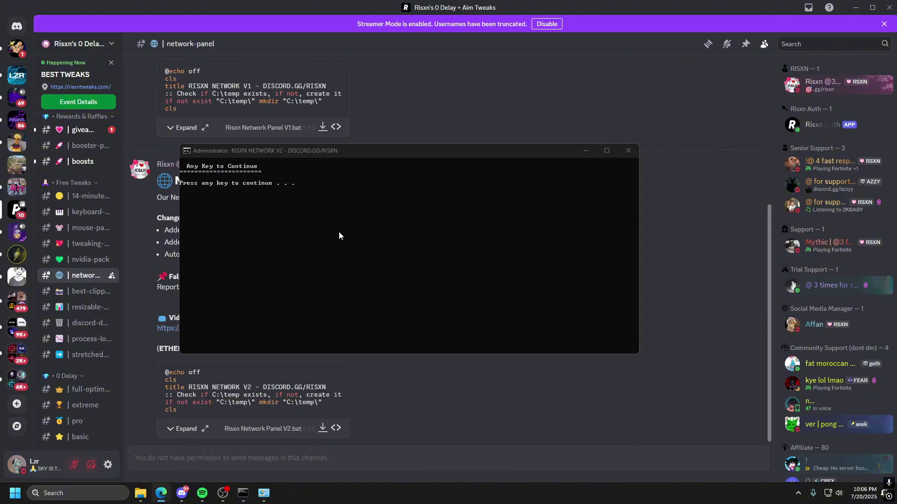
Choose option 2 (Adapter Settings) and place the Notepad guide beside Network Connections.
{"action": "left_click", "coordinate": [332, 228]}
{"action": "key", "text": "Return"}
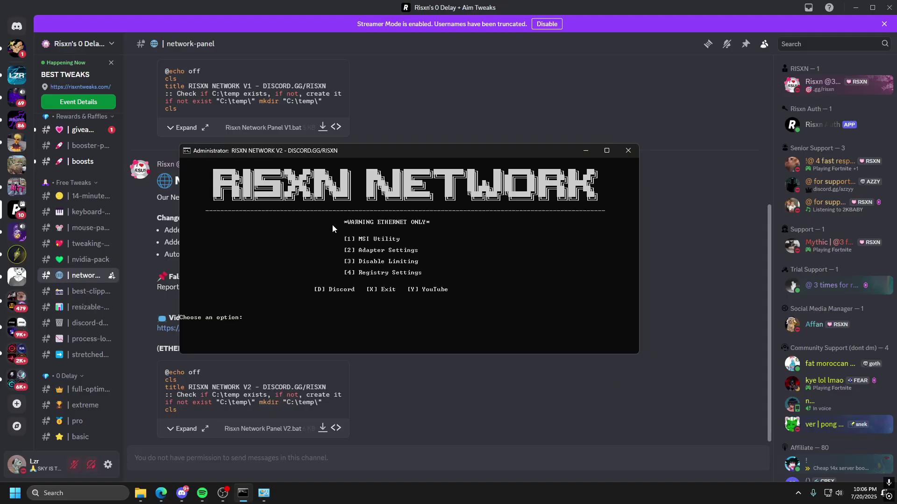
{"action": "type", "text": "2"}
{"action": "key", "text": "Return"}
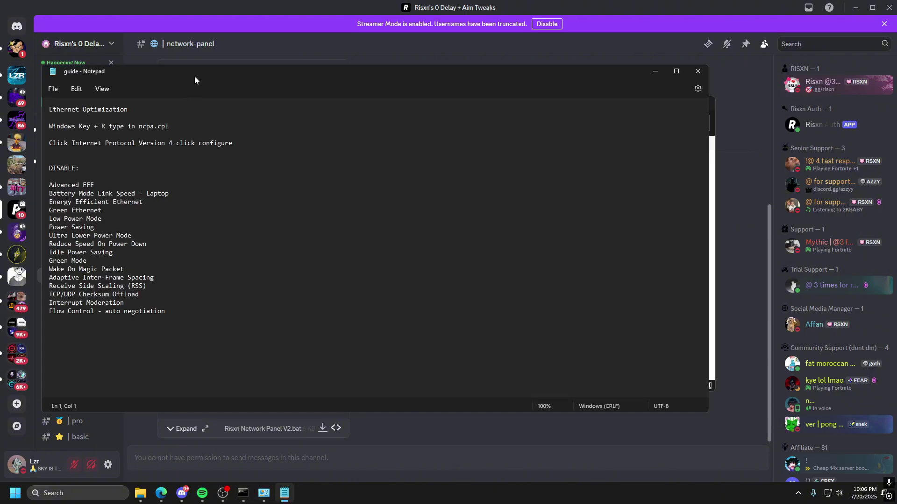
{"action": "left_click_drag", "start_coordinate": [194, 77], "coordinate": [714, 85]}
{"action": "left_click_drag", "start_coordinate": [427, 106], "coordinate": [308, 82]}
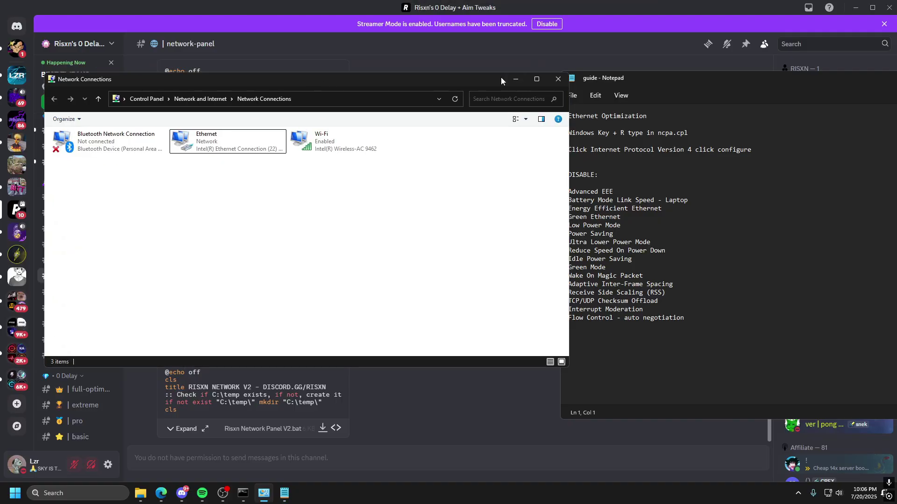
{"action": "left_click_drag", "start_coordinate": [502, 81], "coordinate": [481, 77]}
Open the Ethernet connection's Properties and look through its list of items.
{"action": "right_click", "coordinate": [209, 146]}
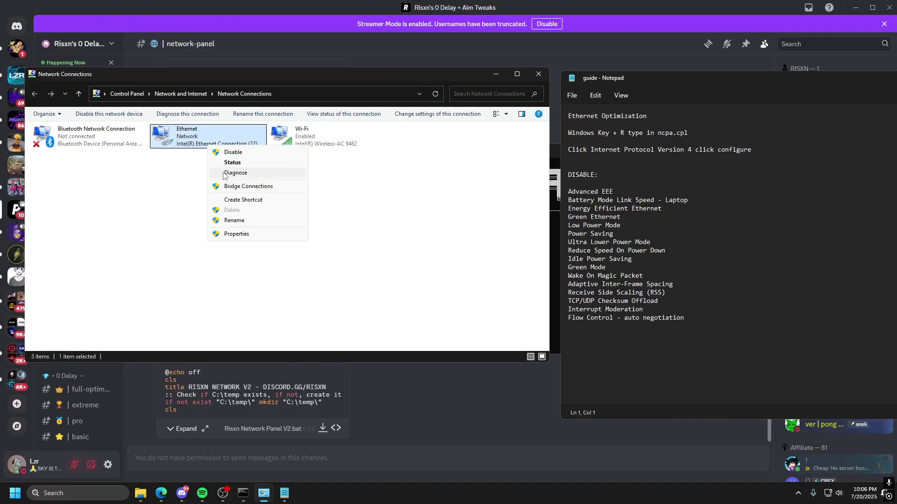
{"action": "left_click", "coordinate": [237, 233]}
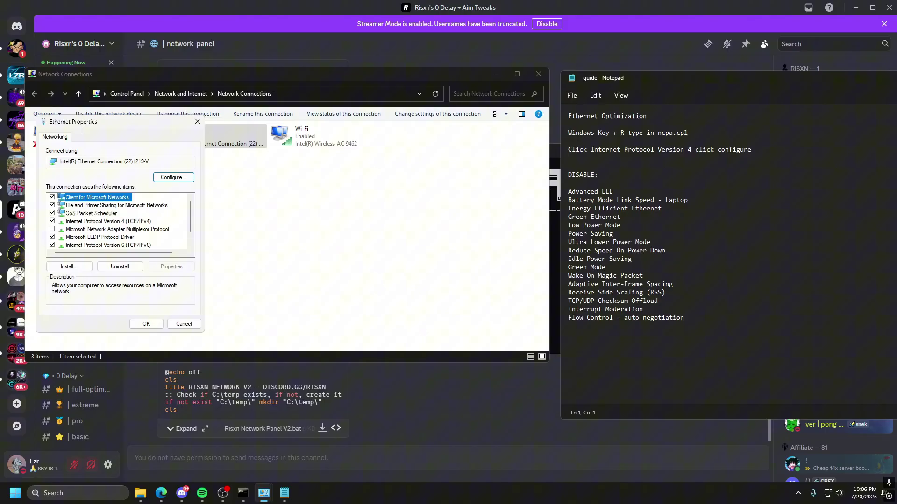
{"action": "left_click_drag", "start_coordinate": [118, 129], "coordinate": [200, 137]}
{"action": "scroll", "coordinate": [151, 221], "scroll_direction": "down", "scroll_amount": 1}
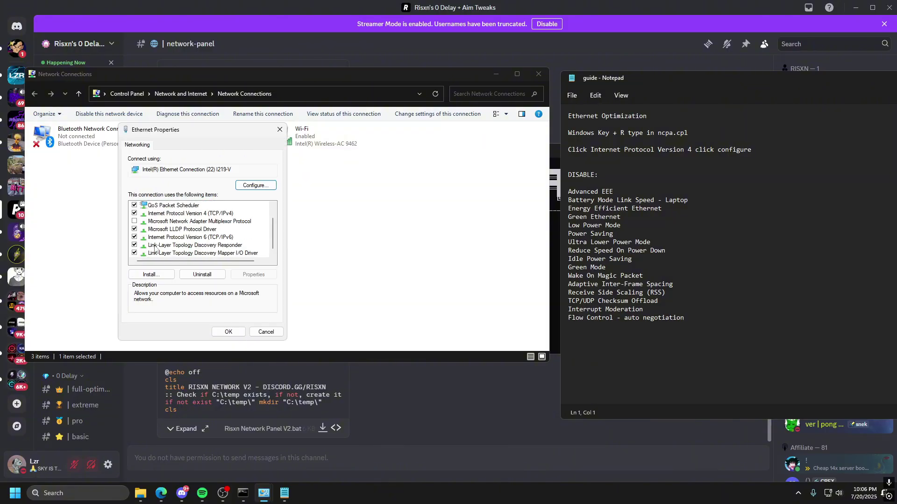
{"action": "scroll", "coordinate": [159, 247], "scroll_direction": "up", "scroll_amount": 1}
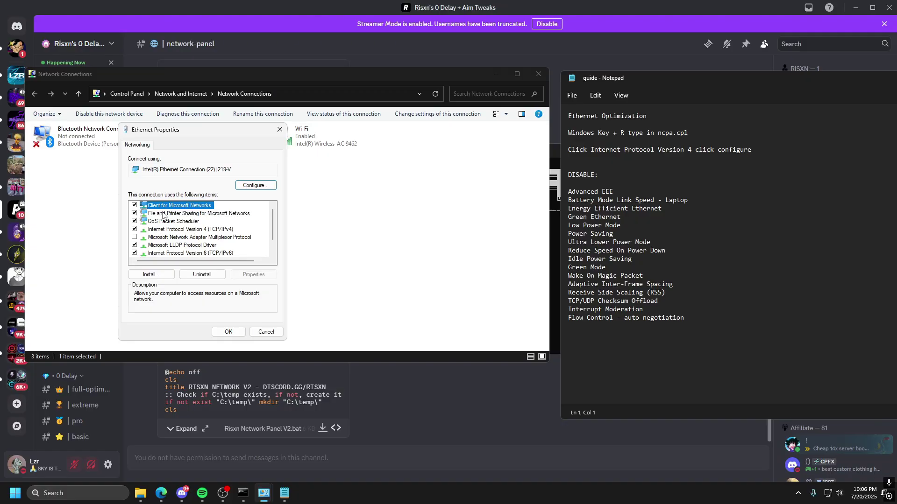
{"action": "scroll", "coordinate": [166, 228], "scroll_direction": "down", "scroll_amount": 1}
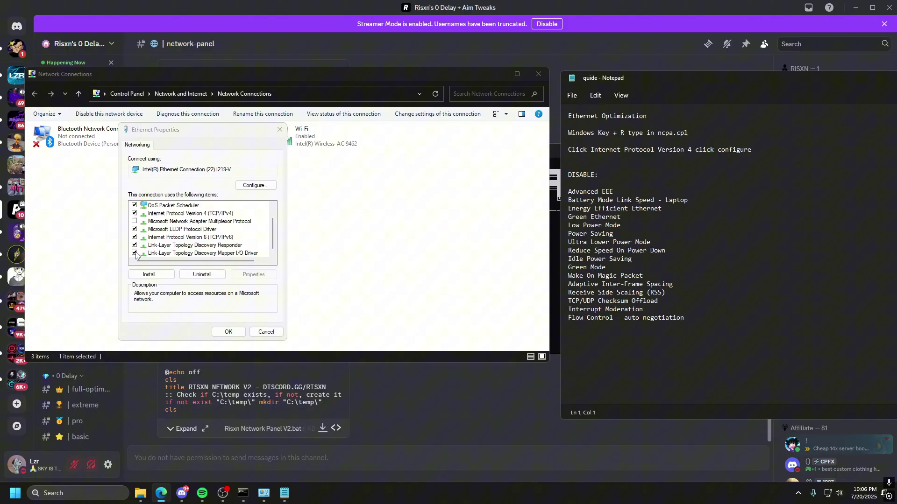
{"action": "scroll", "coordinate": [142, 249], "scroll_direction": "up", "scroll_amount": 1}
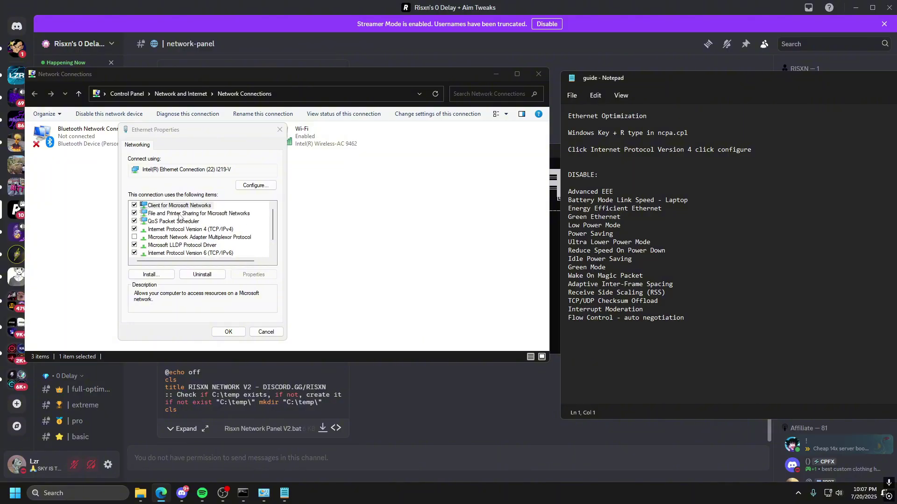
{"action": "scroll", "coordinate": [184, 234], "scroll_direction": "down", "scroll_amount": 1}
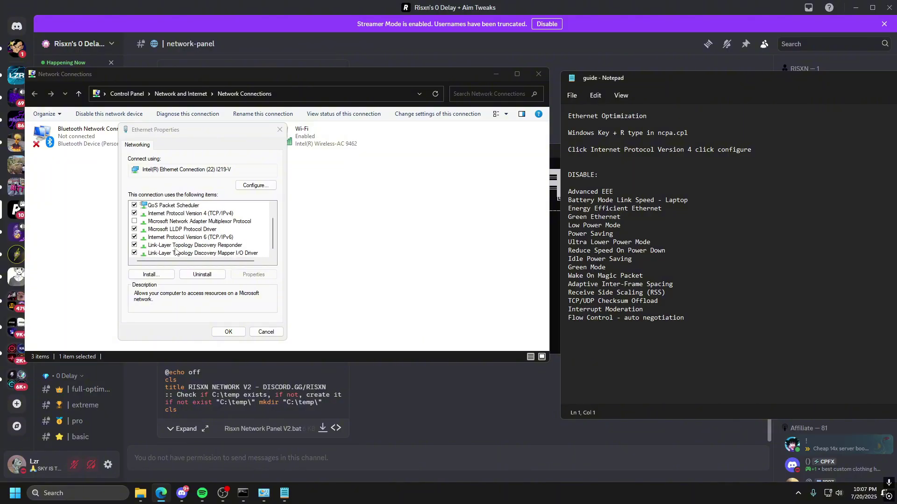
{"action": "scroll", "coordinate": [175, 252], "scroll_direction": "up", "scroll_amount": 1}
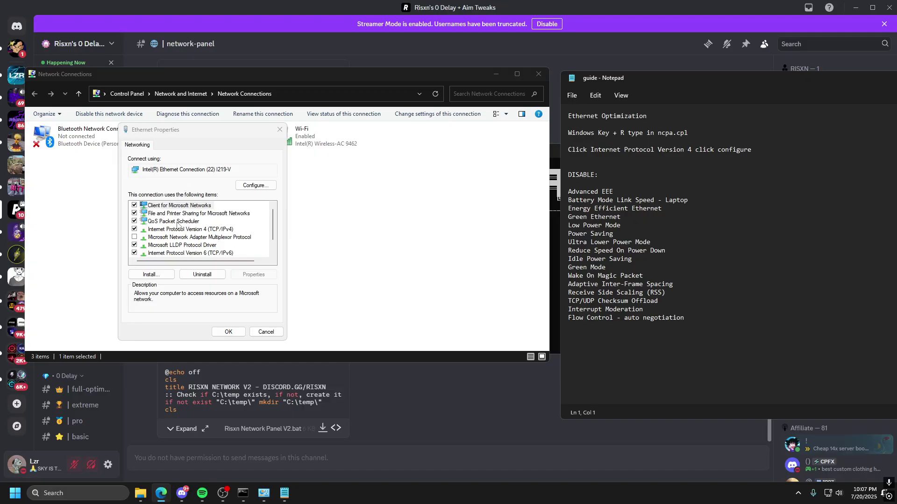
Uncheck Client, File and Printer Sharing, QoS, LLDP and both Link-Layer Topology items, then save.
{"action": "left_click", "coordinate": [134, 206]}
{"action": "left_click", "coordinate": [134, 213]}
{"action": "left_click", "coordinate": [134, 221]}
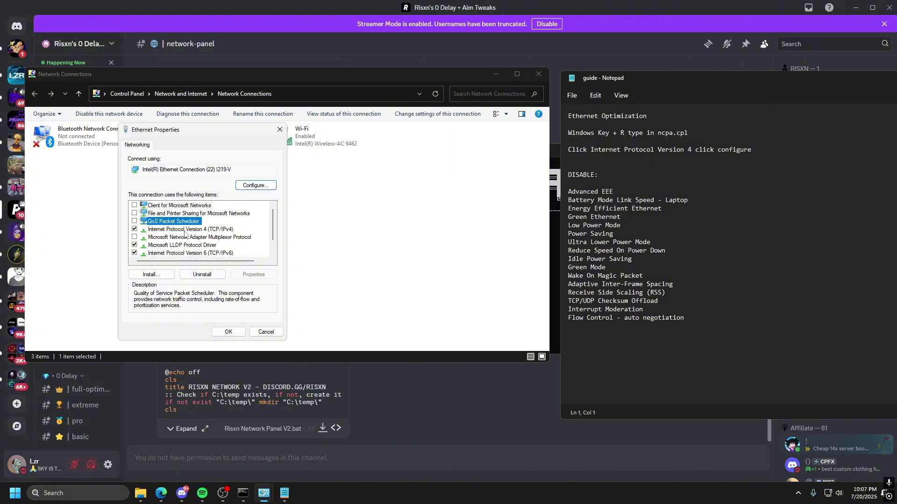
{"action": "scroll", "coordinate": [204, 233], "scroll_direction": "down", "scroll_amount": 1}
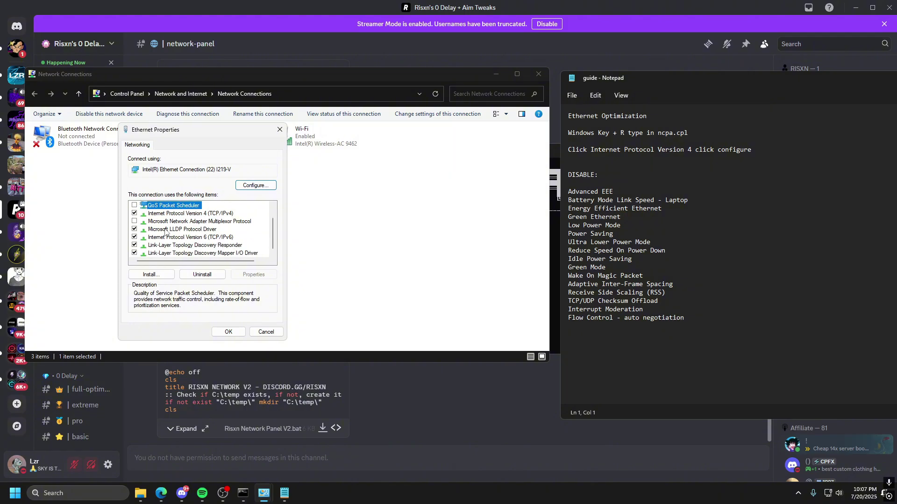
{"action": "left_click", "coordinate": [134, 229]}
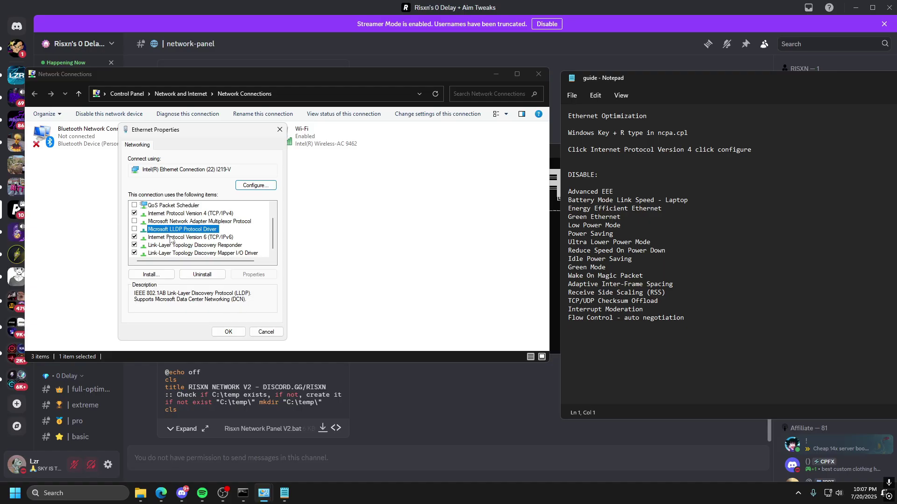
{"action": "left_click", "coordinate": [134, 245]}
{"action": "left_click", "coordinate": [134, 254]}
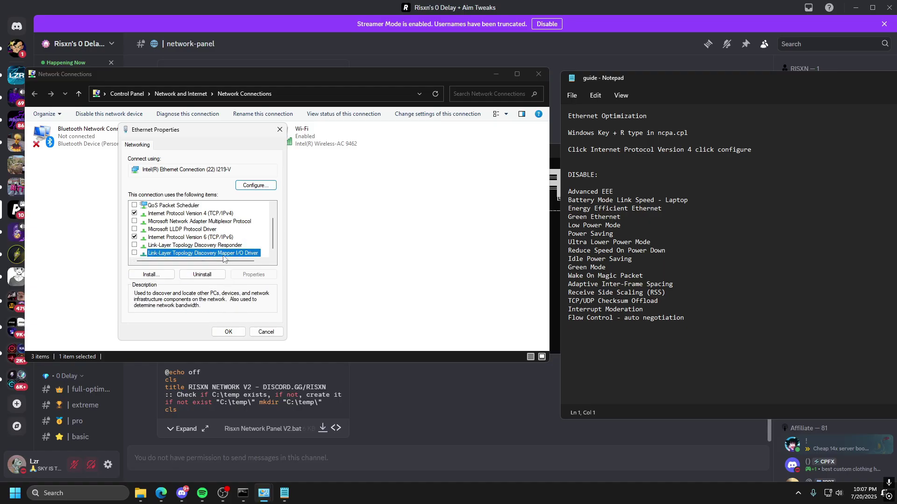
{"action": "scroll", "coordinate": [201, 232], "scroll_direction": "up", "scroll_amount": 1}
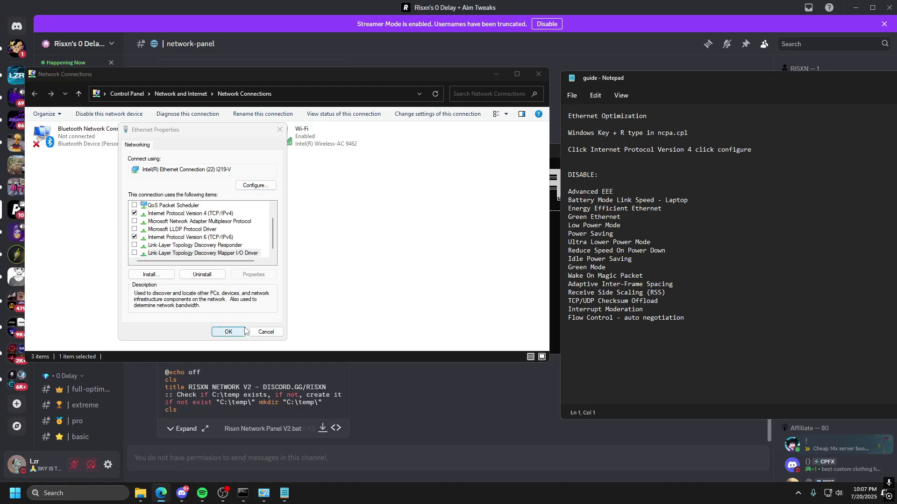
{"action": "left_click", "coordinate": [228, 331]}
Reopen the Ethernet Properties and open the adapter's Configure dialog, confirming the prompt.
{"action": "right_click", "coordinate": [197, 145]}
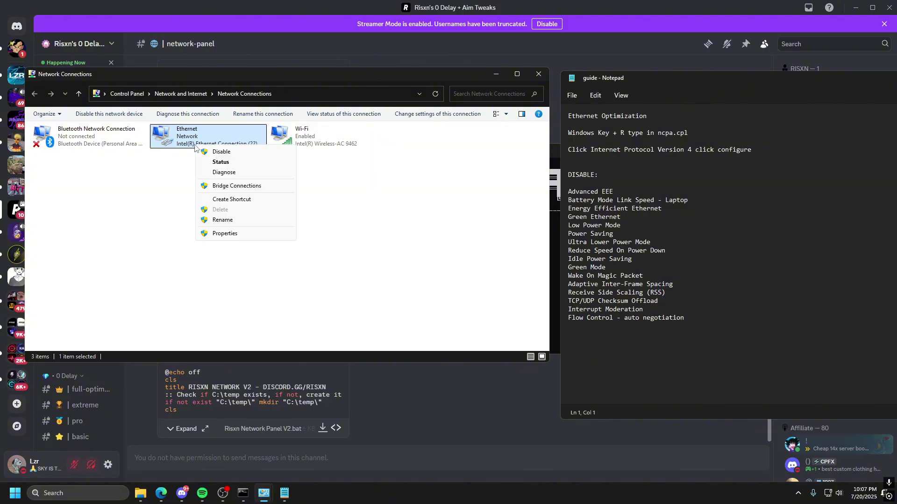
{"action": "left_click", "coordinate": [224, 232]}
{"action": "scroll", "coordinate": [95, 213], "scroll_direction": "down", "scroll_amount": 1}
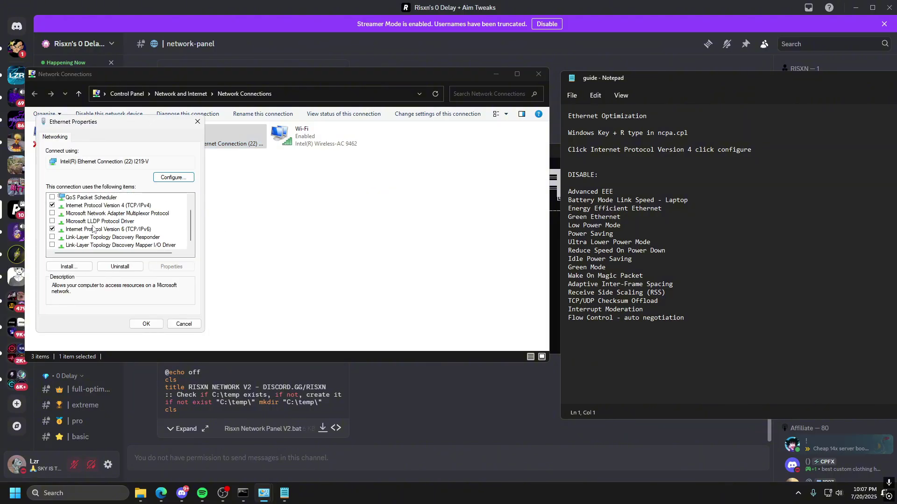
{"action": "left_click", "coordinate": [111, 206]}
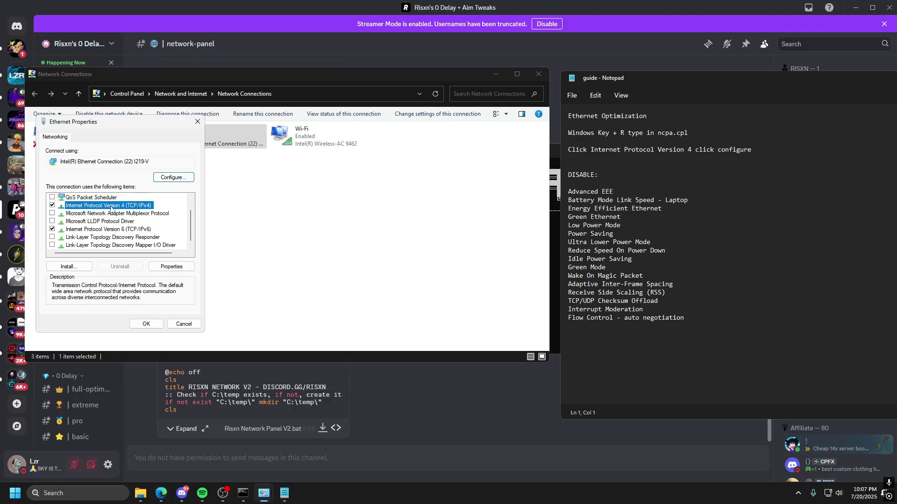
{"action": "left_click", "coordinate": [173, 178]}
{"action": "left_click", "coordinate": [482, 283]}
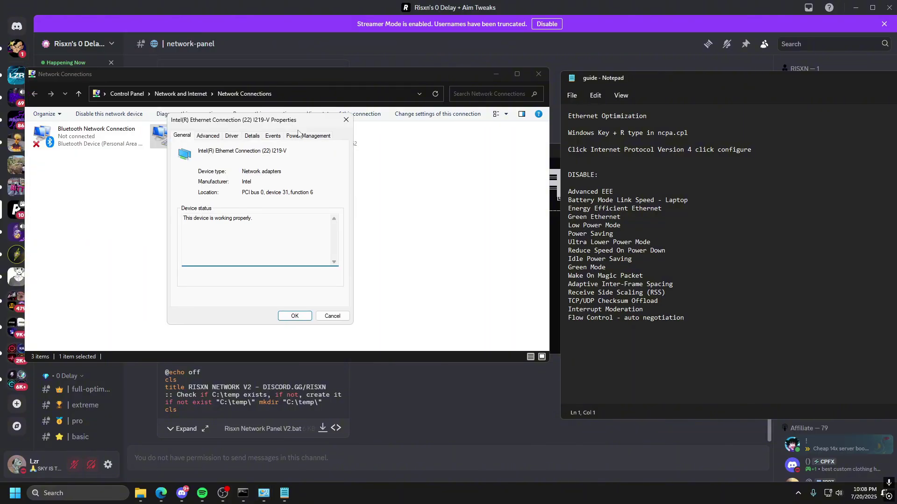
Under Power Management, uncheck turning off the adapter to save power and waking the computer.
{"action": "left_click", "coordinate": [308, 135]}
{"action": "left_click", "coordinate": [193, 174]}
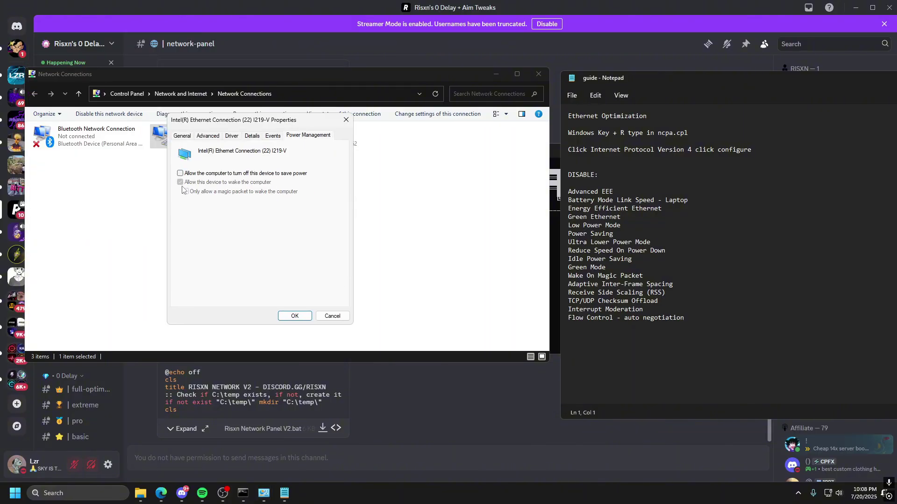
{"action": "left_click", "coordinate": [180, 174]}
{"action": "left_click", "coordinate": [180, 183]}
{"action": "left_click", "coordinate": [180, 174]}
Show the Advanced tab beside the Notepad guide and highlight its disable list, including Flow Control.
{"action": "left_click", "coordinate": [208, 136]}
{"action": "left_click_drag", "start_coordinate": [263, 124], "coordinate": [520, 172]}
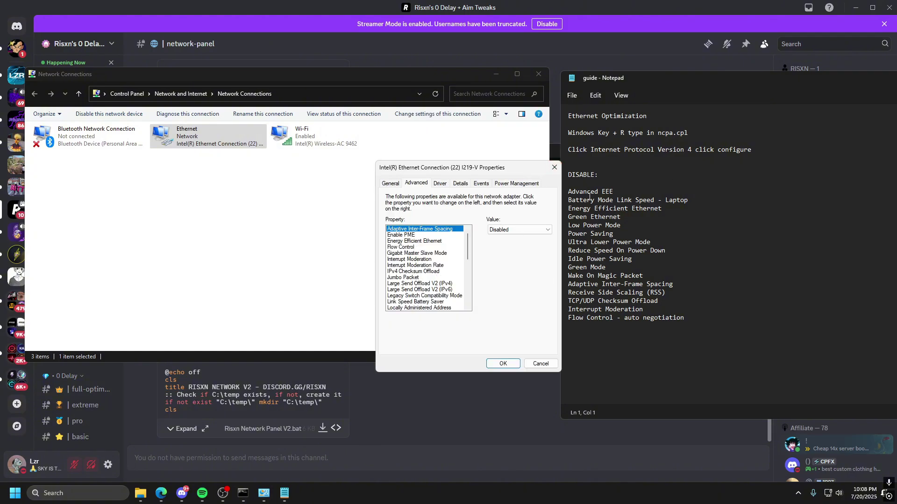
{"action": "left_click_drag", "start_coordinate": [572, 192], "coordinate": [695, 322]}
{"action": "left_click", "coordinate": [709, 291]}
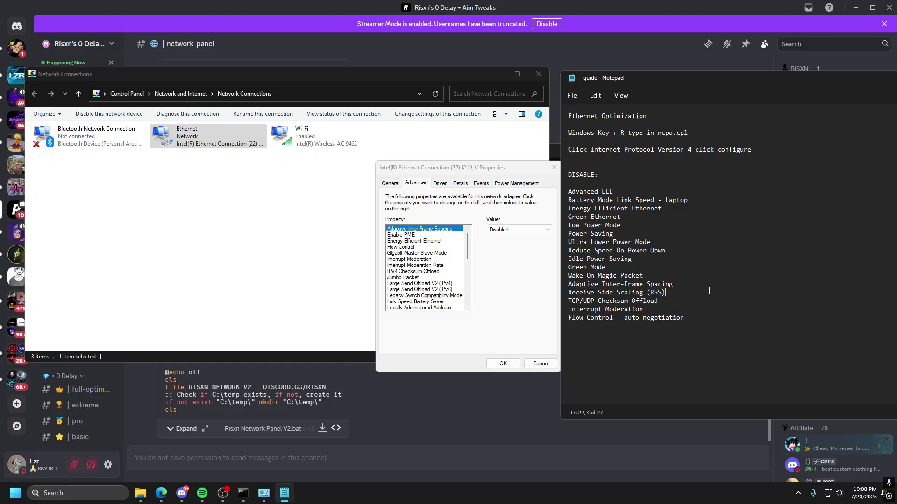
{"action": "left_click_drag", "start_coordinate": [567, 323], "coordinate": [685, 324]}
{"action": "left_click", "coordinate": [672, 321]}
Confirm Energy Efficient Ethernet is Off and check the properties through Reduce Speed On Power Down.
{"action": "left_click", "coordinate": [414, 241]}
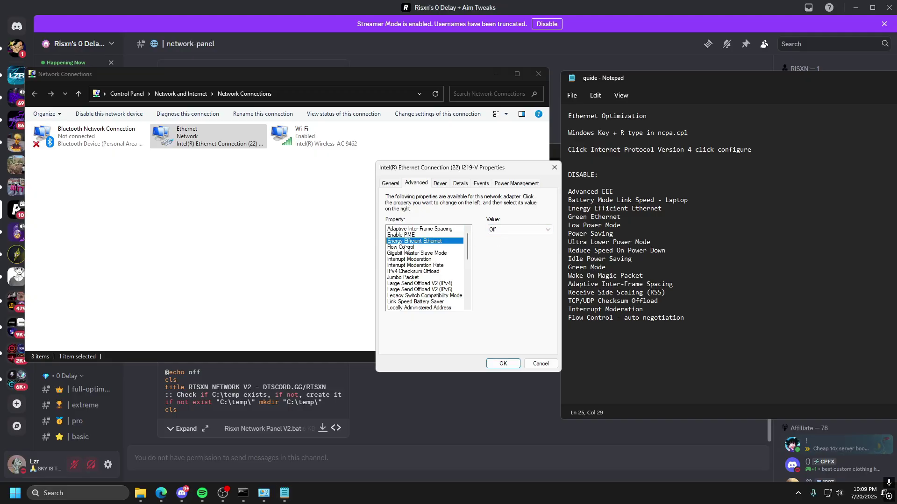
{"action": "left_click", "coordinate": [407, 254]}
{"action": "left_click", "coordinate": [410, 260]}
{"action": "left_click", "coordinate": [412, 278]}
{"action": "scroll", "coordinate": [420, 283], "scroll_direction": "down", "scroll_amount": 3}
{"action": "left_click", "coordinate": [412, 297]}
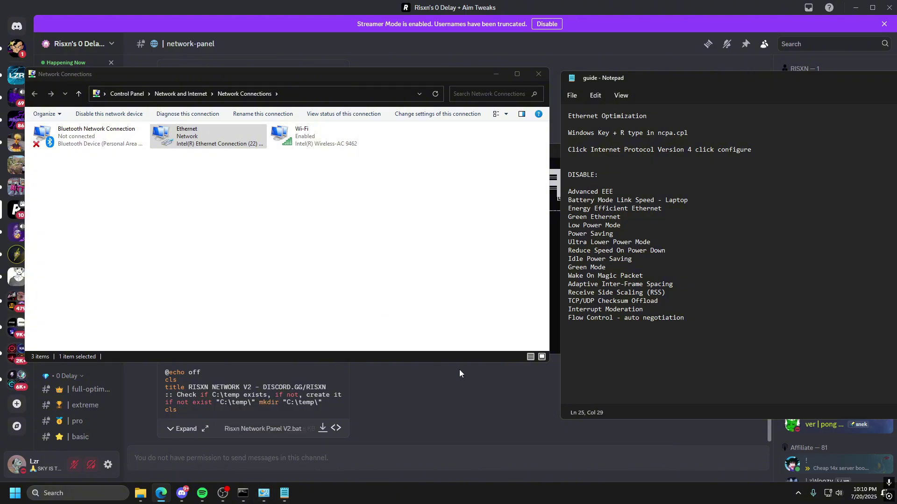
Close the Network Connections window and the Notepad guide.
{"action": "left_click", "coordinate": [381, 85]}
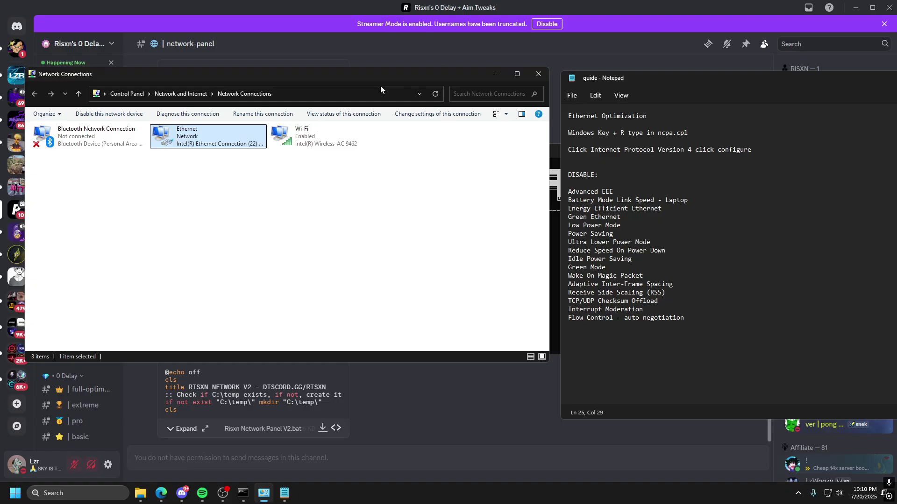
{"action": "left_click", "coordinate": [535, 78]}
{"action": "left_click_drag", "start_coordinate": [695, 79], "coordinate": [555, 93]}
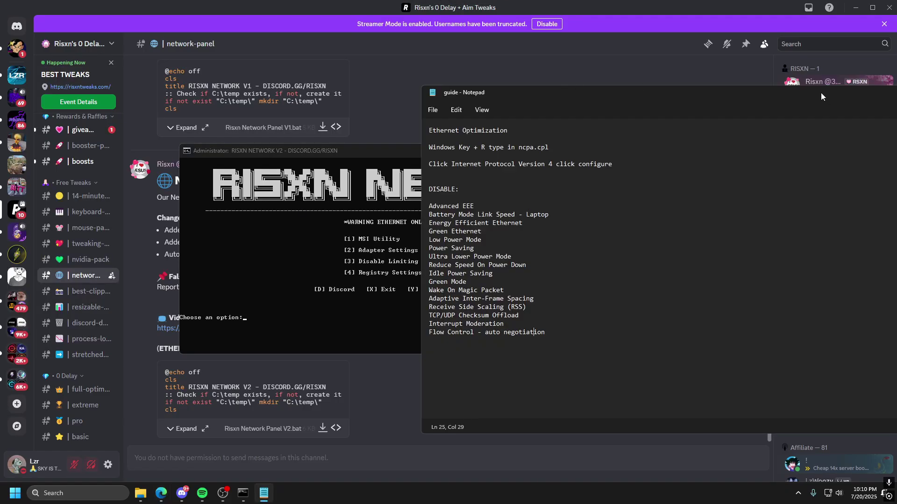
{"action": "left_click_drag", "start_coordinate": [820, 93], "coordinate": [607, 91]}
{"action": "left_click", "coordinate": [871, 89]}
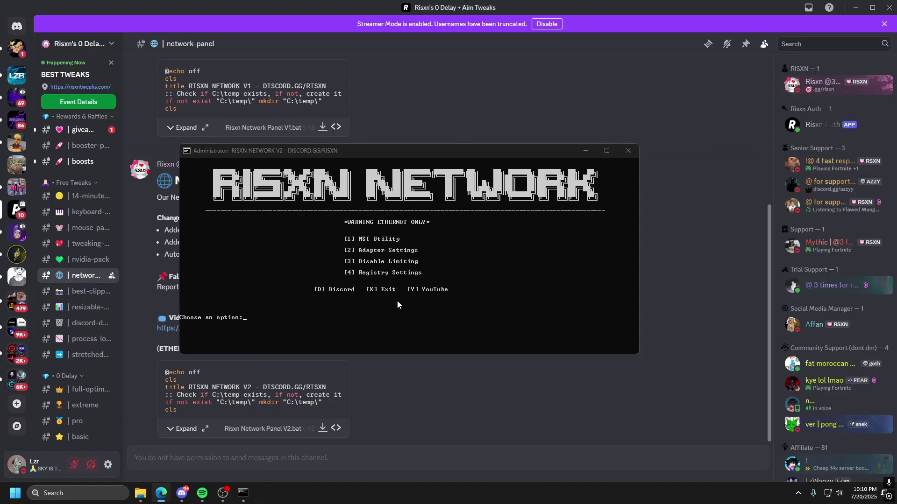
In the RISXN console, run option 3 (Disable Limiting), then option 4 (Registry Settings).
{"action": "left_click", "coordinate": [346, 316]}
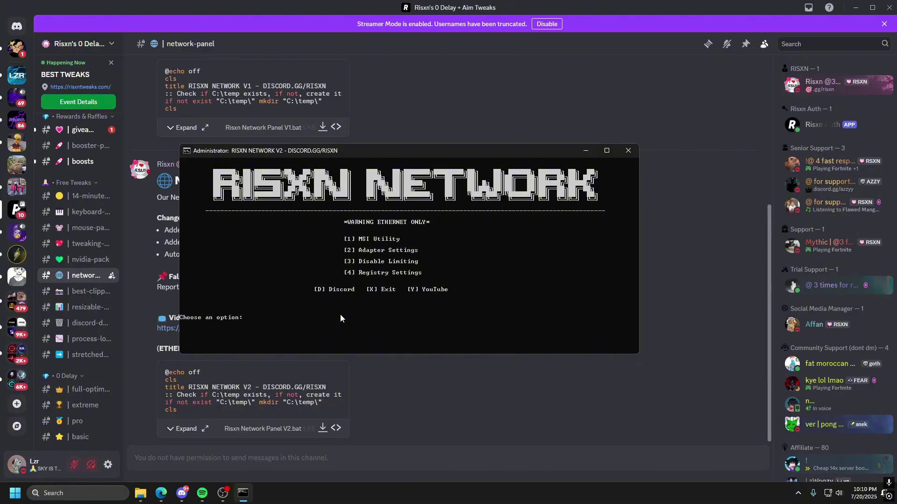
{"action": "type", "text": "3"}
{"action": "key", "text": "Return"}
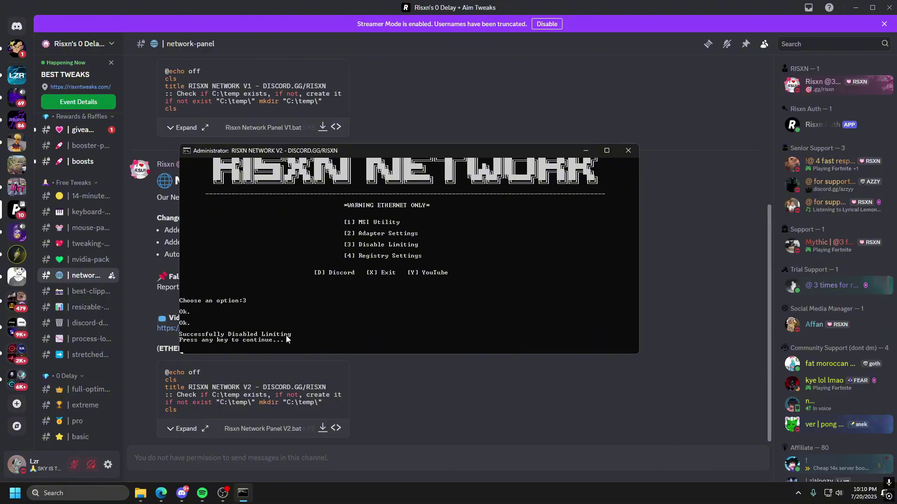
{"action": "key", "text": "Return"}
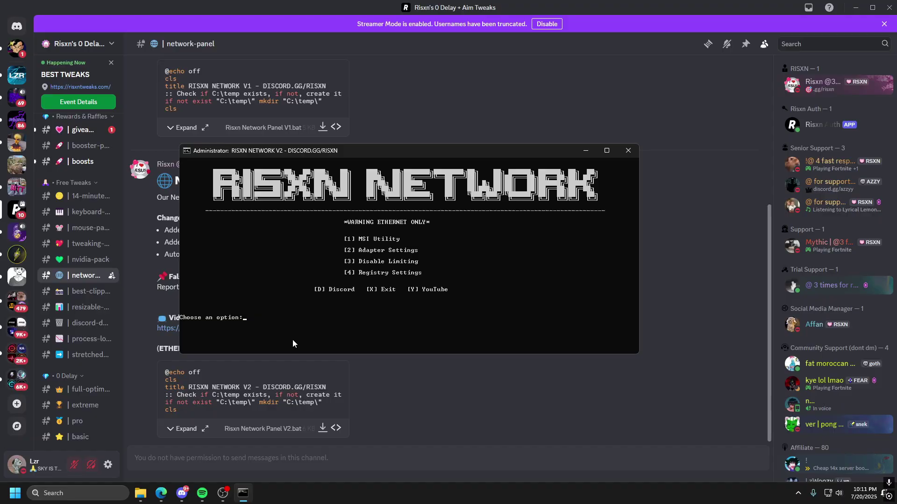
{"action": "type", "text": "45"}
{"action": "key", "text": "BackSpace"}
{"action": "key", "text": "Return"}
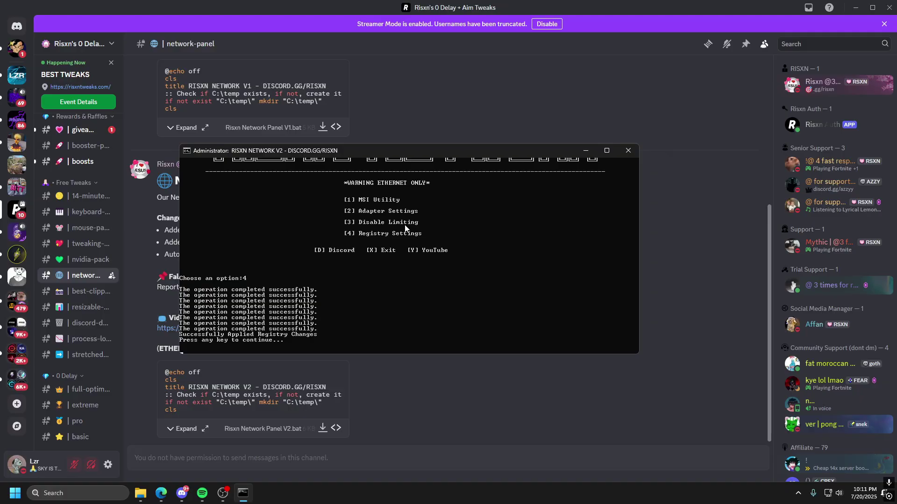
Close the RISXN NETWORK console after the registry changes finish.
{"action": "left_click", "coordinate": [161, 493]}
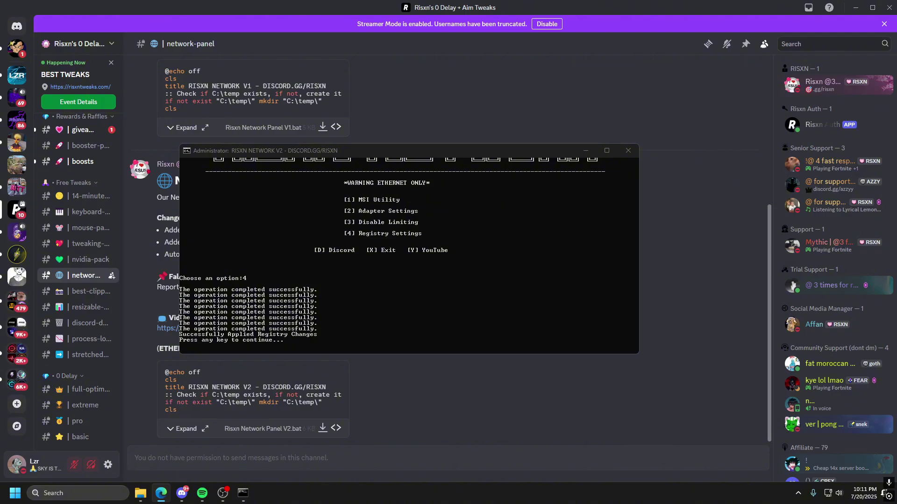
{"action": "left_click", "coordinate": [243, 493]}
{"action": "left_click_drag", "start_coordinate": [556, 145], "coordinate": [554, 207]}
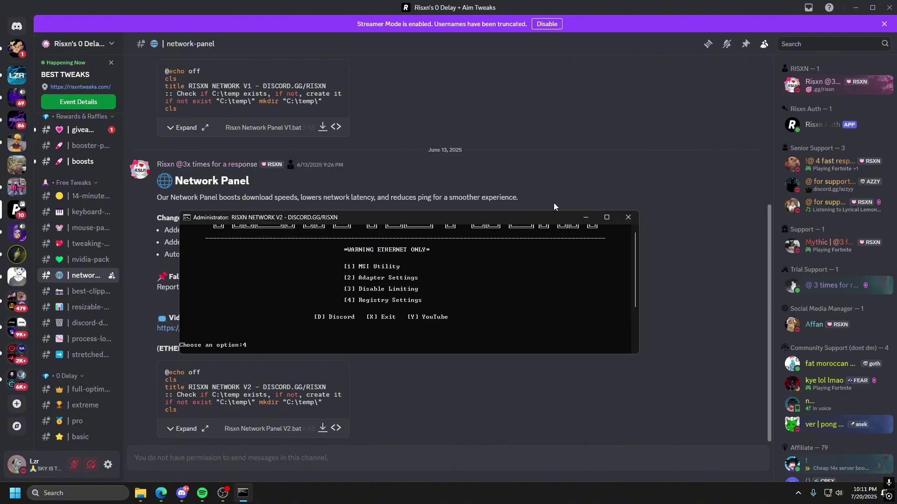
{"action": "left_click", "coordinate": [628, 217]}
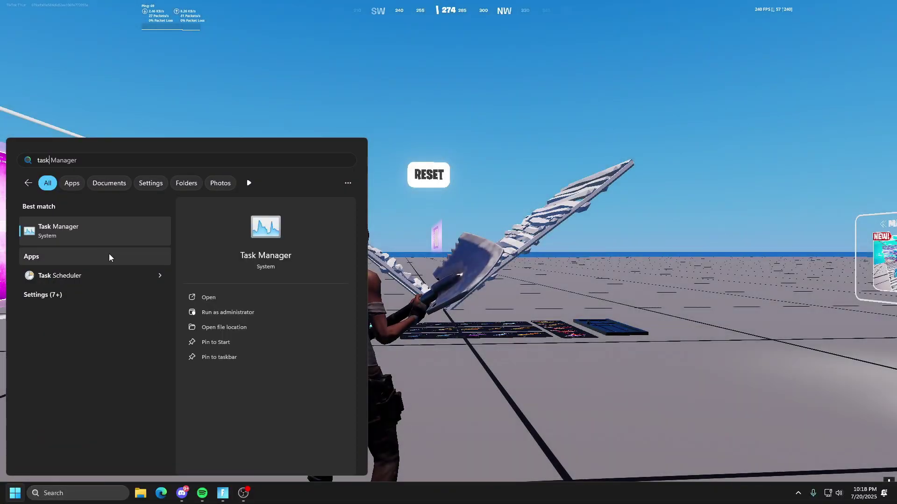
Check CPU usage (about 19–21%) in Task Manager's Performance view, close it, and resume Fortnite.
{"action": "left_click", "coordinate": [99, 237]}
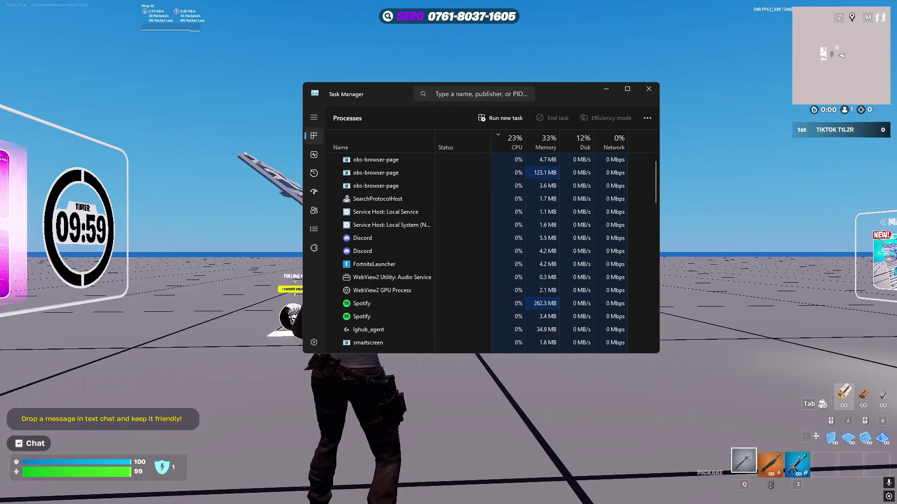
{"action": "left_click", "coordinate": [323, 156]}
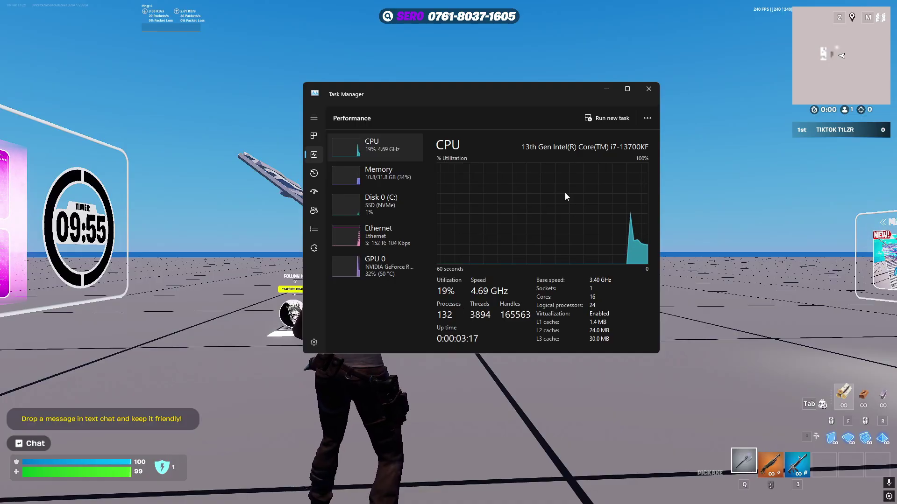
{"action": "left_click", "coordinate": [649, 89]}
{"action": "left_click", "coordinate": [448, 252]}
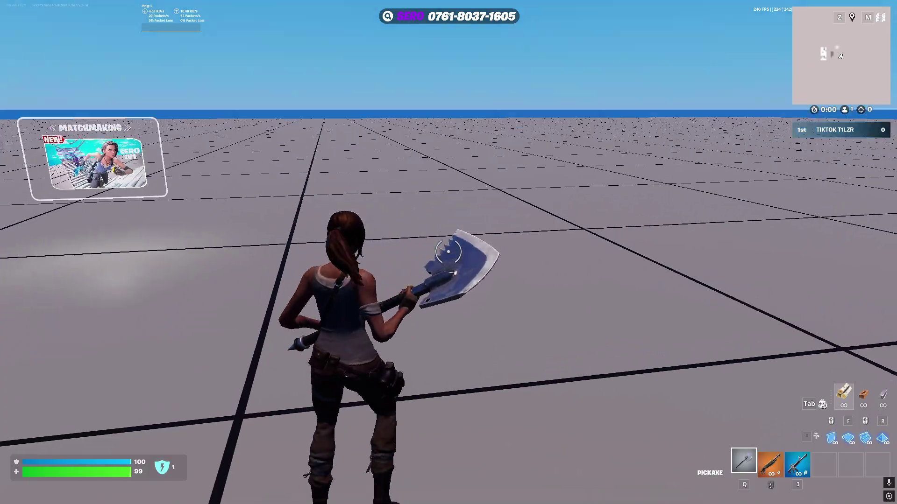
Build a climb of wooden pieces topped with a cone, then equip the pickaxe.
{"action": "left_click", "coordinate": [449, 252]}
{"action": "left_click", "coordinate": [448, 253]}
{"action": "left_click", "coordinate": [449, 252]}
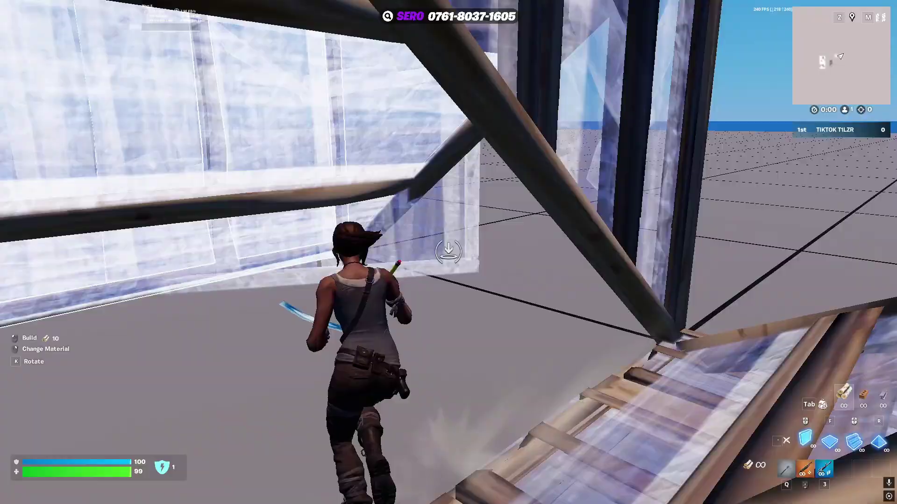
{"action": "left_click", "coordinate": [448, 252]}
{"action": "key", "text": "e"}
{"action": "left_click", "coordinate": [448, 252]}
{"action": "key", "text": "r"}
{"action": "left_click", "coordinate": [448, 252]}
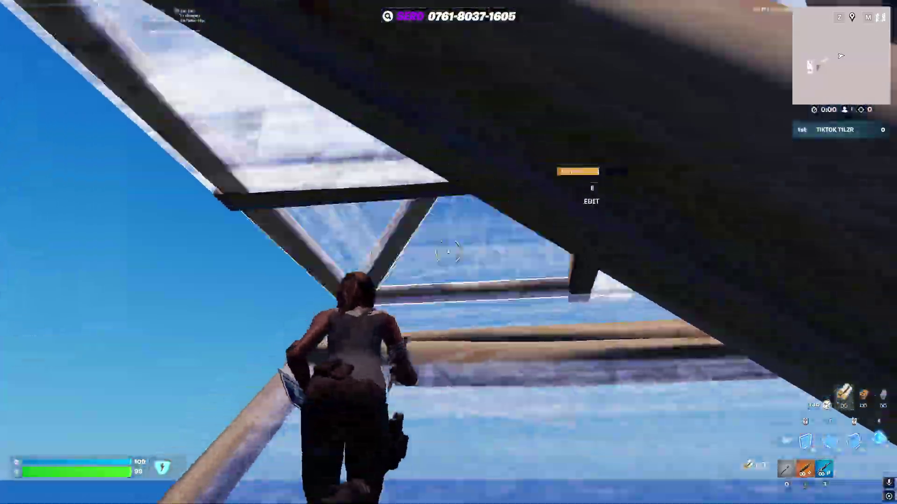
{"action": "key", "text": "1"}
{"action": "key", "text": "q"}
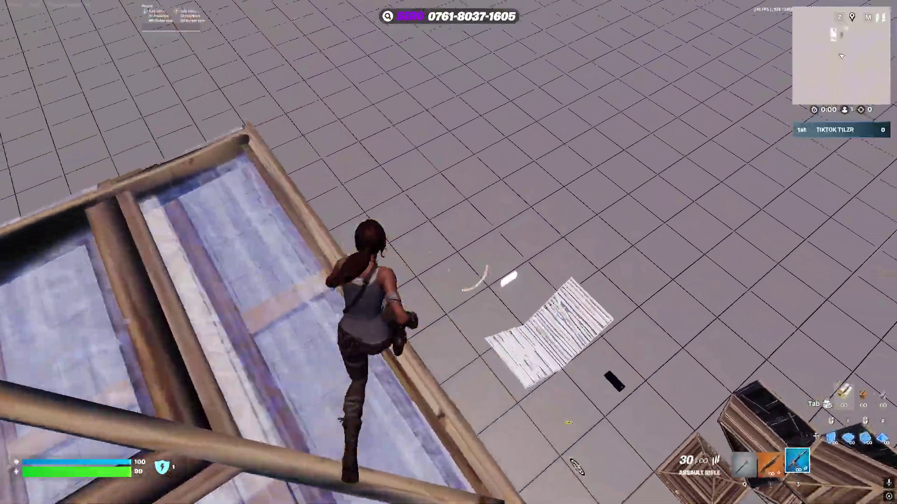
Switch to the shotgun, run up the ramp, and build a wooden ramp, cone and wall.
{"action": "key", "text": "1"}
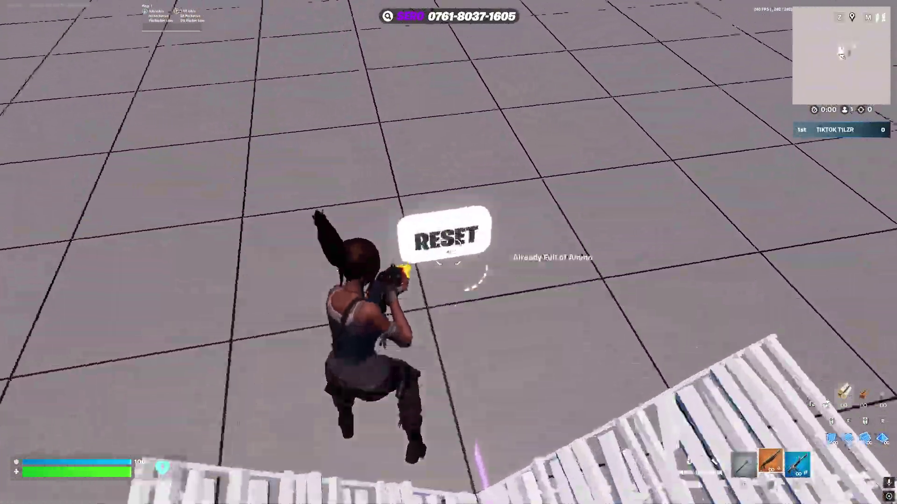
{"action": "key", "text": "w"}
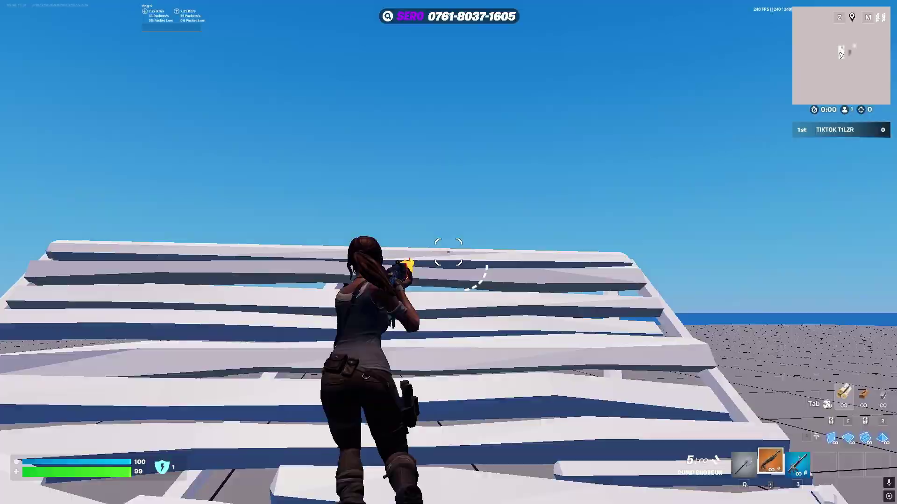
{"action": "key", "text": "w"}
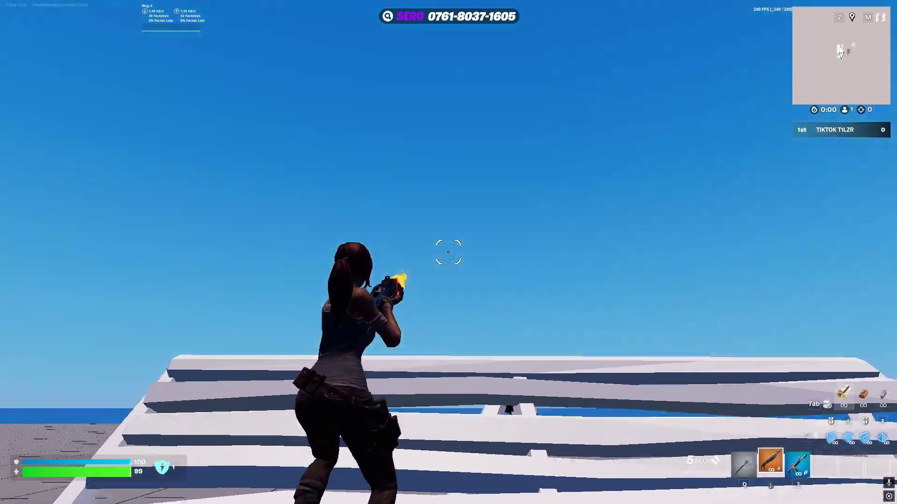
{"action": "key", "text": "f"}
{"action": "left_click", "coordinate": [449, 252]}
{"action": "key", "text": "r"}
{"action": "key", "text": "w"}
{"action": "left_click", "coordinate": [448, 252]}
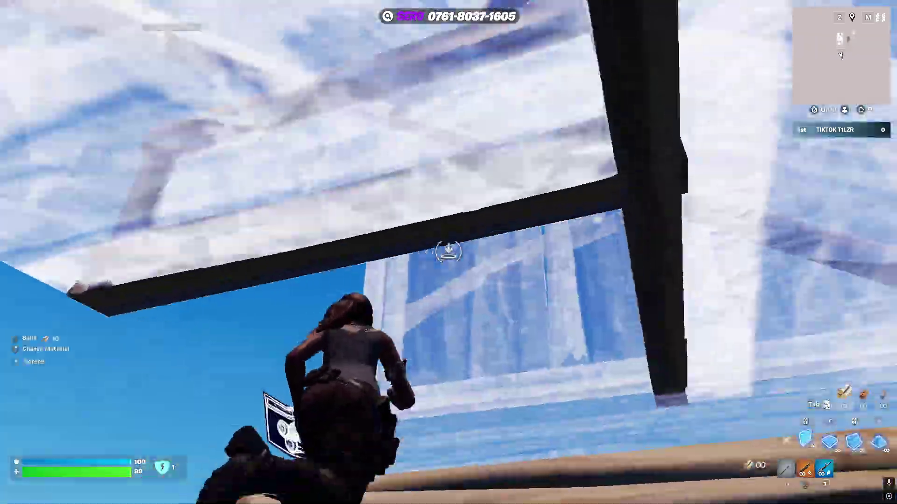
{"action": "key", "text": "1"}
{"action": "key", "text": "r"}
{"action": "left_click", "coordinate": [448, 253]}
{"action": "key", "text": "q"}
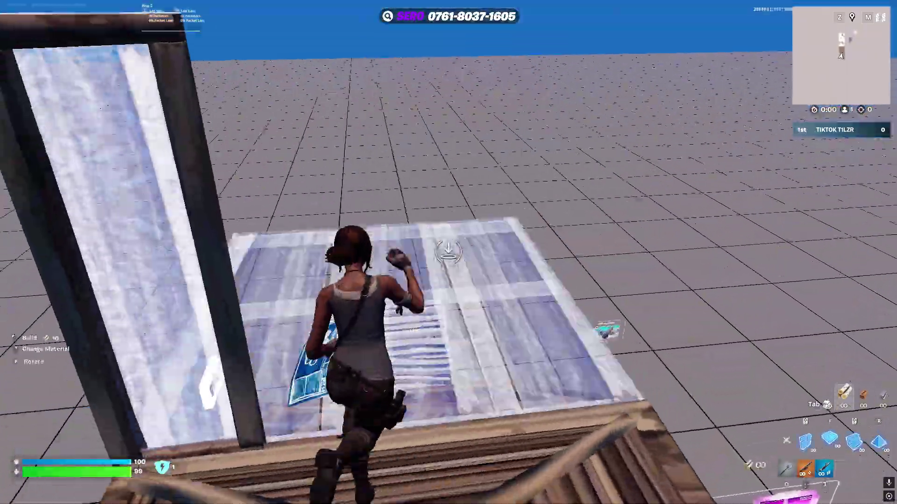
Edit build pieces on the edit grid, placing a cone, and confirm the wall edit.
{"action": "key", "text": "e"}
{"action": "key", "text": "e"}
{"action": "left_click", "coordinate": [449, 252]}
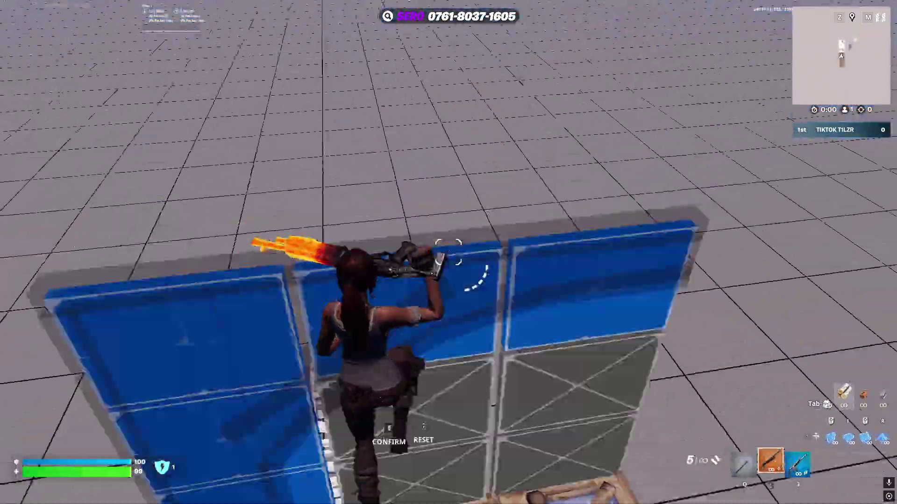
{"action": "key", "text": "r"}
{"action": "left_click", "coordinate": [448, 252]}
{"action": "key", "text": "e"}
{"action": "left_click", "coordinate": [448, 252]}
{"action": "key", "text": "e"}
{"action": "left_click", "coordinate": [449, 252]}
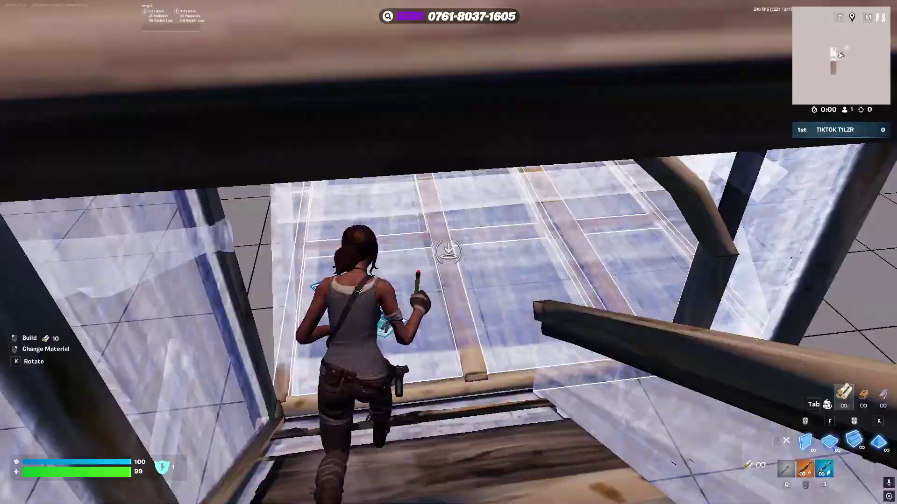
{"action": "key", "text": "e"}
{"action": "left_click", "coordinate": [448, 252]}
Place three more wooden build pieces and switch back to the pickaxe.
{"action": "key", "text": "e"}
{"action": "key", "text": "r"}
{"action": "key", "text": "e"}
{"action": "left_click", "coordinate": [448, 253]}
{"action": "left_click", "coordinate": [448, 252]}
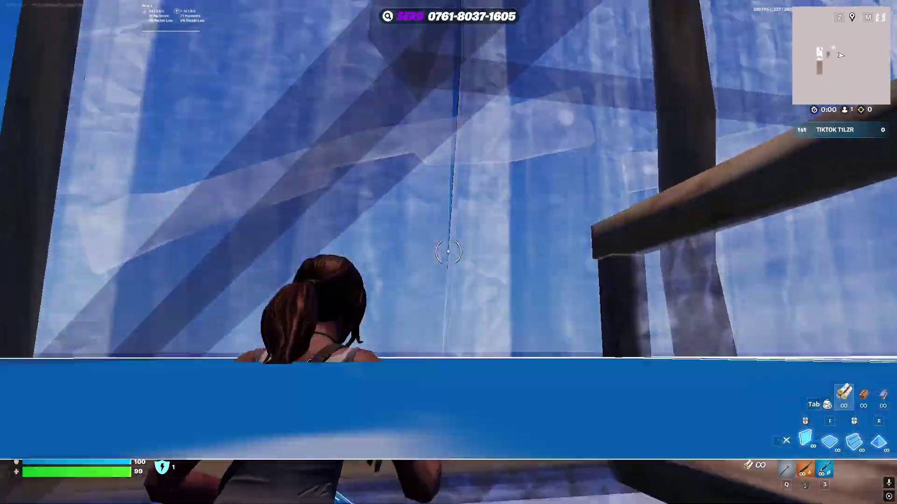
{"action": "left_click", "coordinate": [448, 252]}
{"action": "key", "text": "q"}
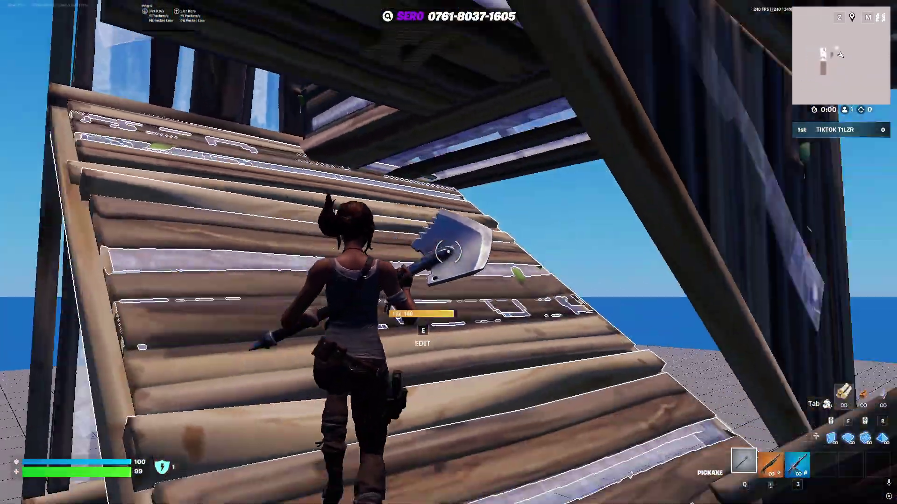